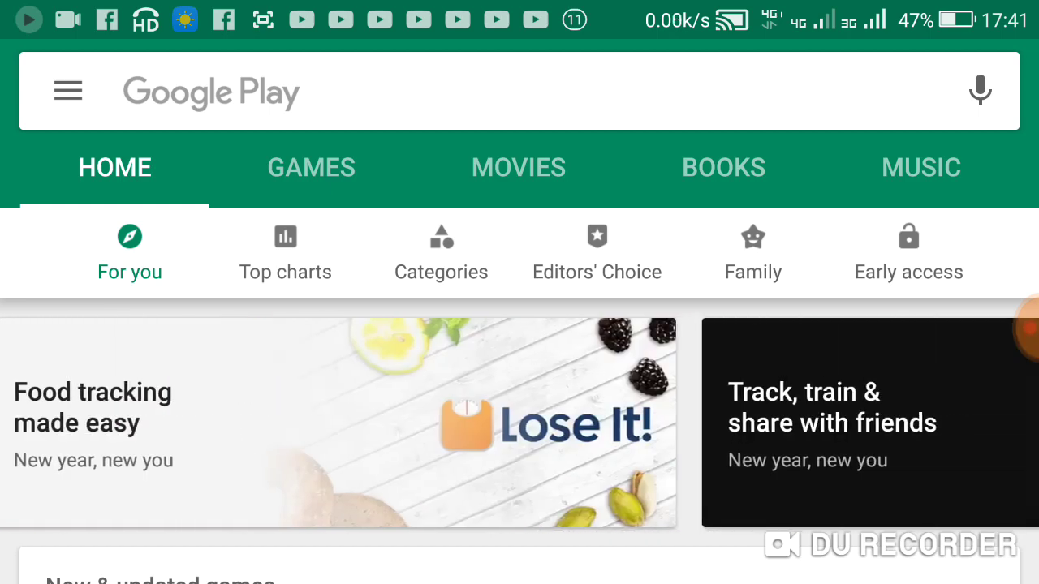
- Clear the earlier PixelLab query in Google Play Store and search 'pixelllab' instead
{"action": "type", "text": "PixelLab - Text on pictures"}
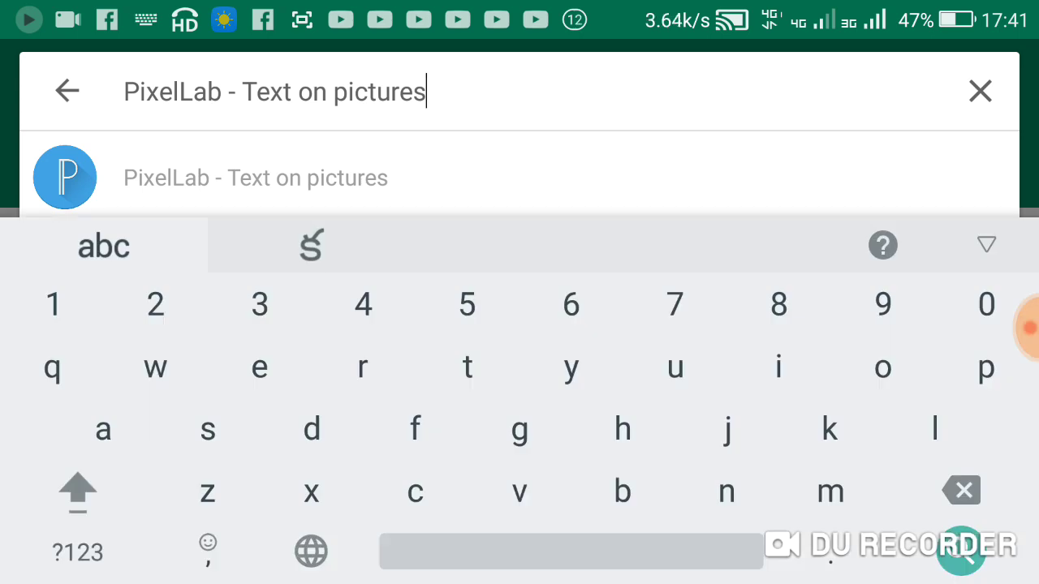
{"action": "key", "text": "BackSpace"}
{"action": "key", "text": "BackSpace"}
{"action": "key", "text": "BackSpace"}
{"action": "key", "text": "BackSpace"}
{"action": "key", "text": "BackSpace"}
{"action": "key", "text": "BackSpace"}
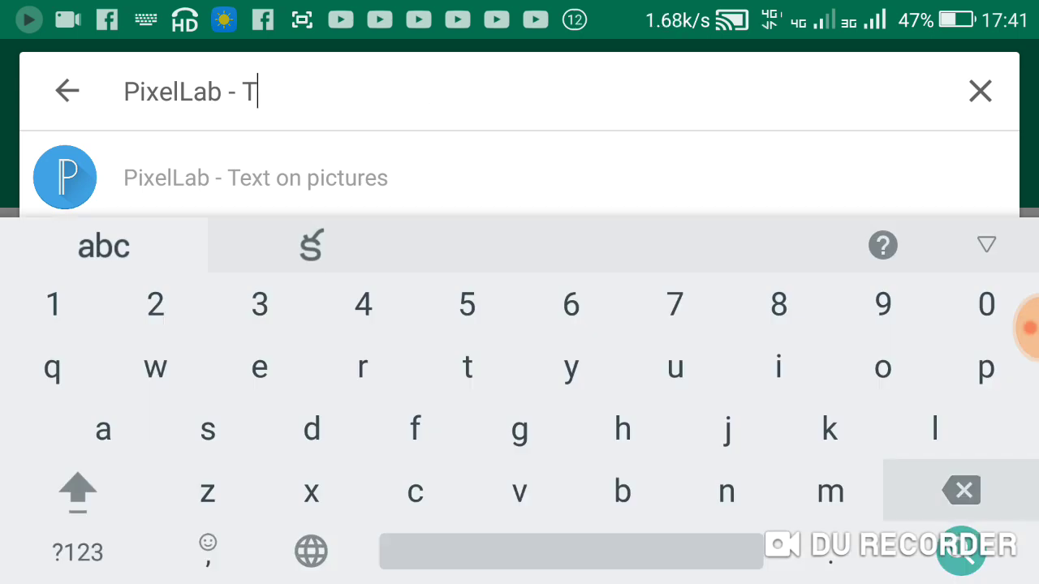
{"action": "key", "text": "BackSpace"}
{"action": "key", "text": "BackSpace"}
{"action": "key", "text": "BackSpace"}
{"action": "key", "text": "BackSpace"}
{"action": "key", "text": "BackSpace"}
{"action": "key", "text": "BackSpace"}
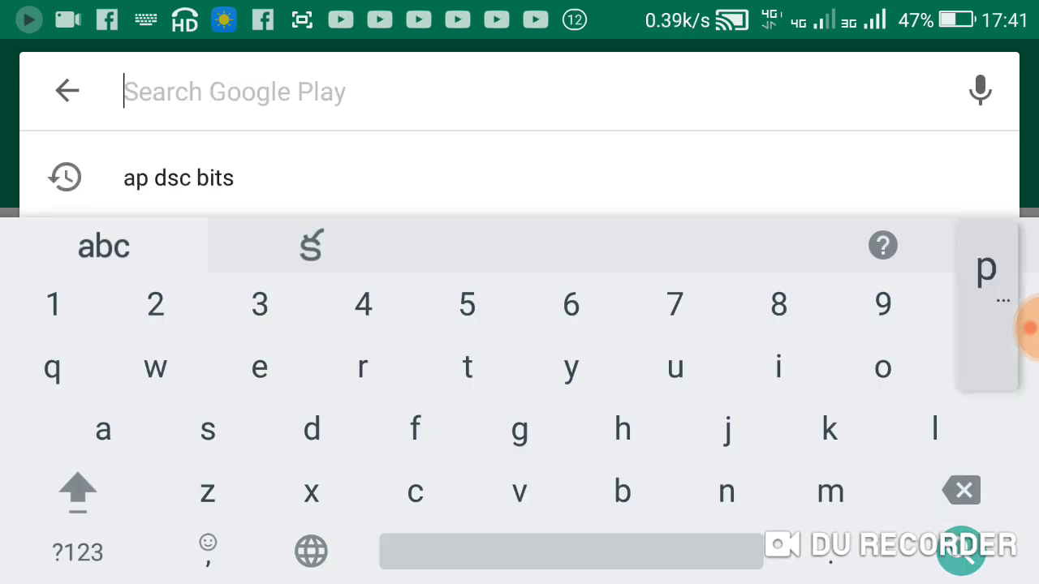
{"action": "type", "text": "pix"}
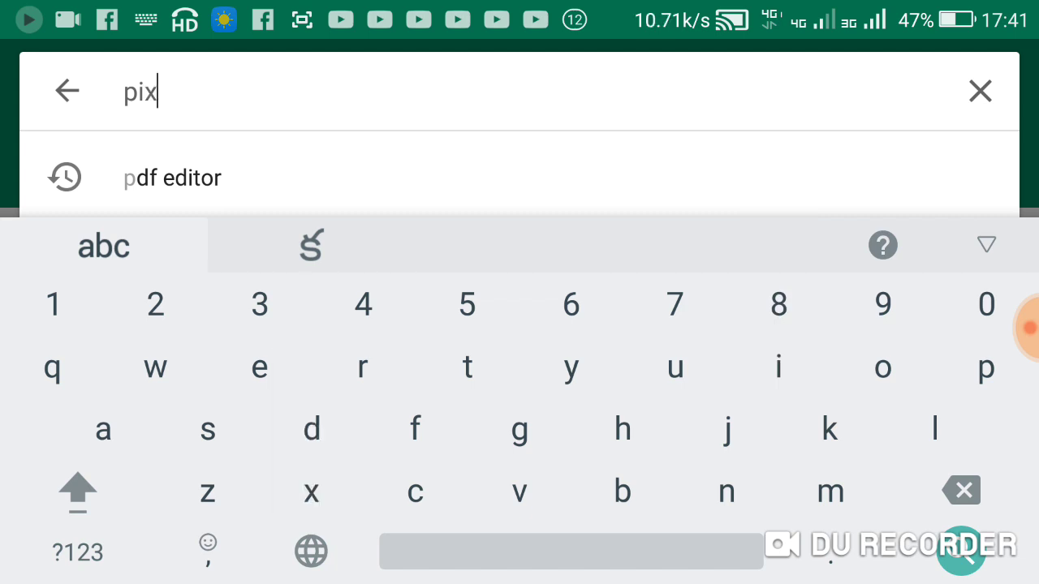
{"action": "type", "text": "el"}
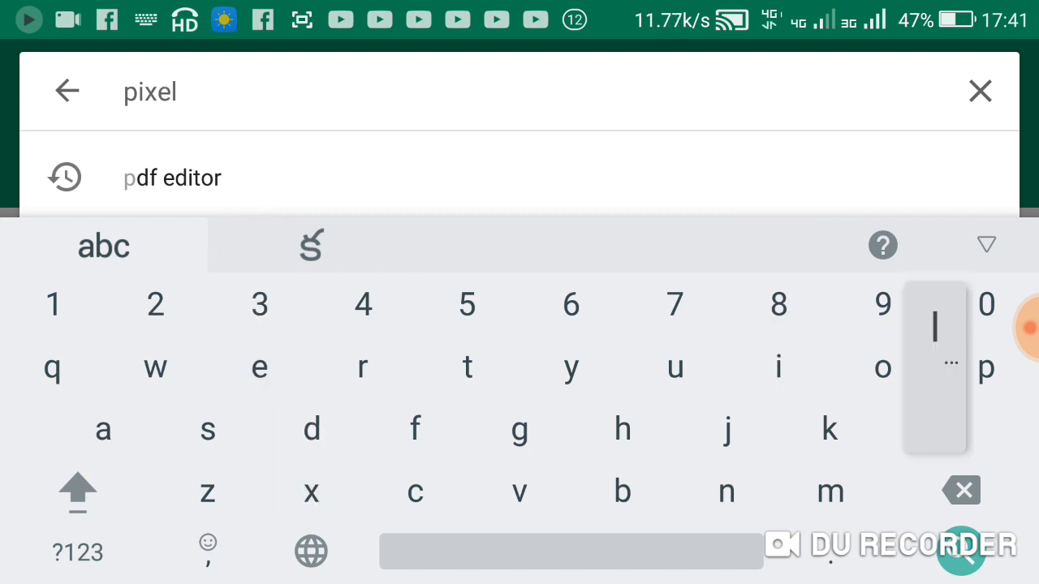
{"action": "type", "text": "llab"}
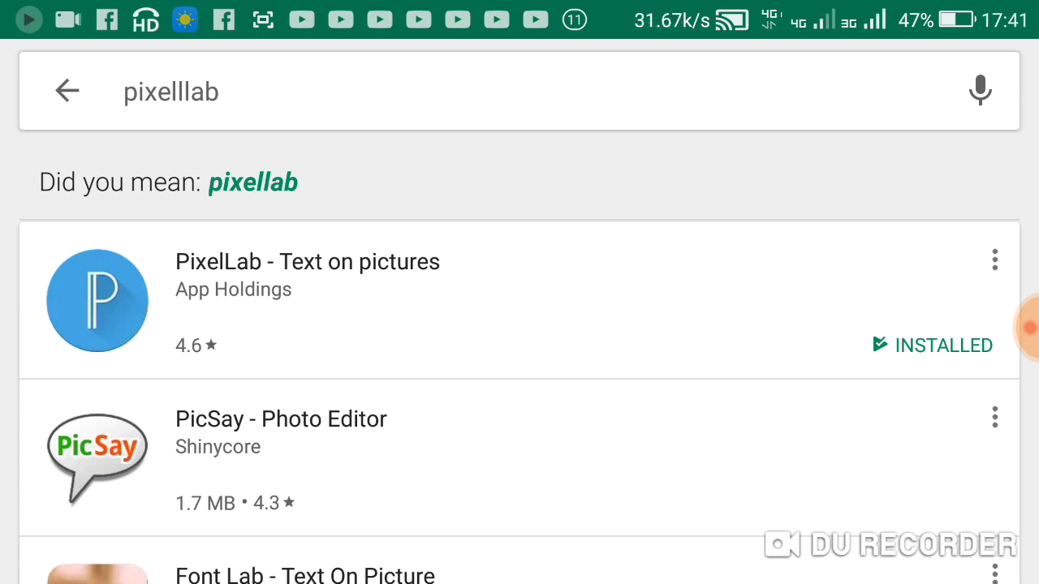
- Launch PixelLab from its store page and decline recovering the autosaved session
{"action": "left_click", "coordinate": [519, 300]}
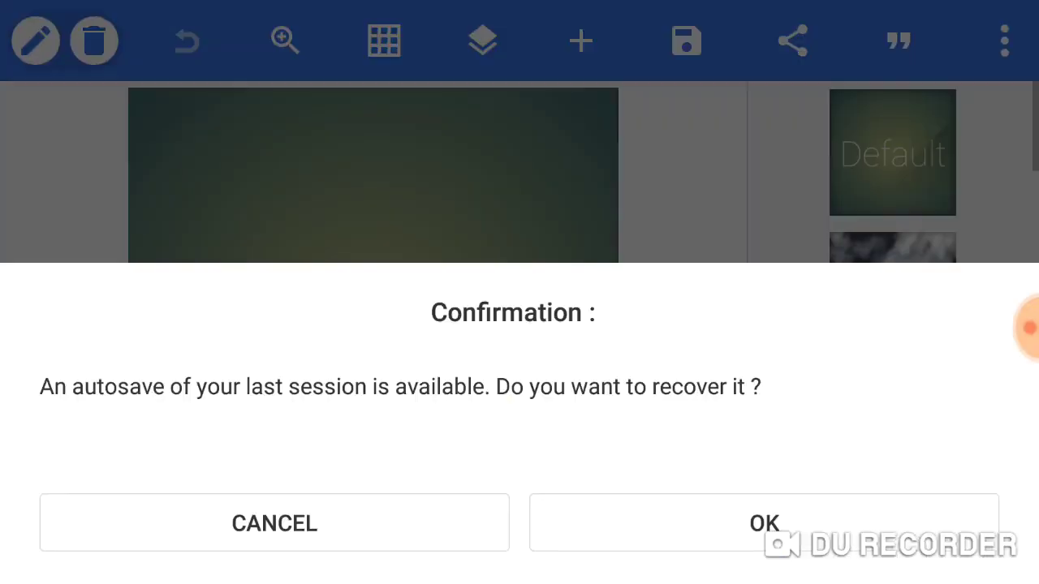
{"action": "left_click", "coordinate": [274, 522]}
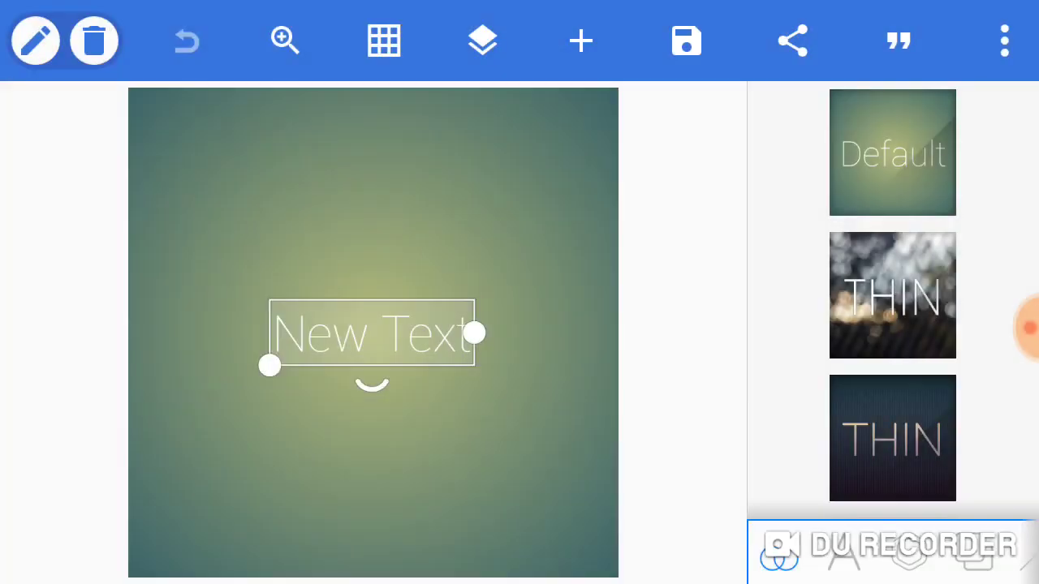
{"action": "scroll", "coordinate": [893, 300], "scroll_direction": "down", "scroll_amount": 2}
{"action": "scroll", "coordinate": [893, 301], "scroll_direction": "up", "scroll_amount": 2}
{"action": "scroll", "coordinate": [892, 300], "scroll_direction": "down", "scroll_amount": 5}
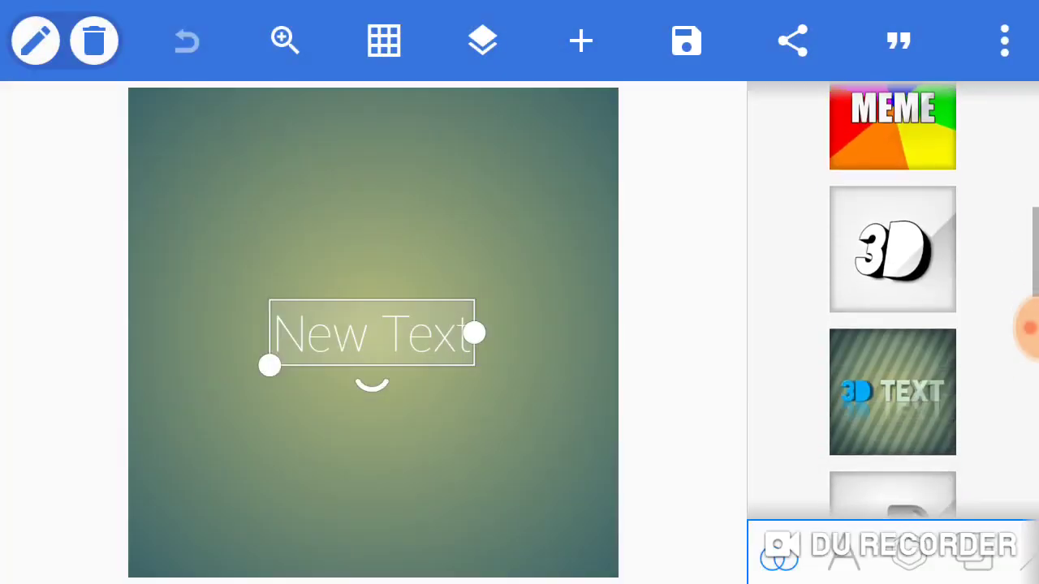
{"action": "scroll", "coordinate": [892, 300], "scroll_direction": "up", "scroll_amount": 10}
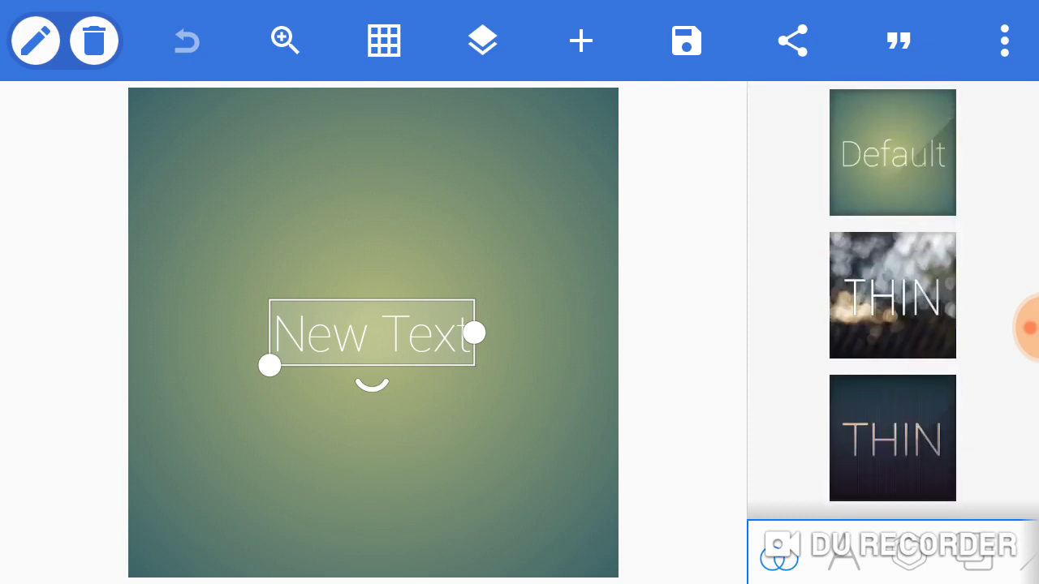
{"action": "scroll", "coordinate": [893, 300], "scroll_direction": "down", "scroll_amount": 5}
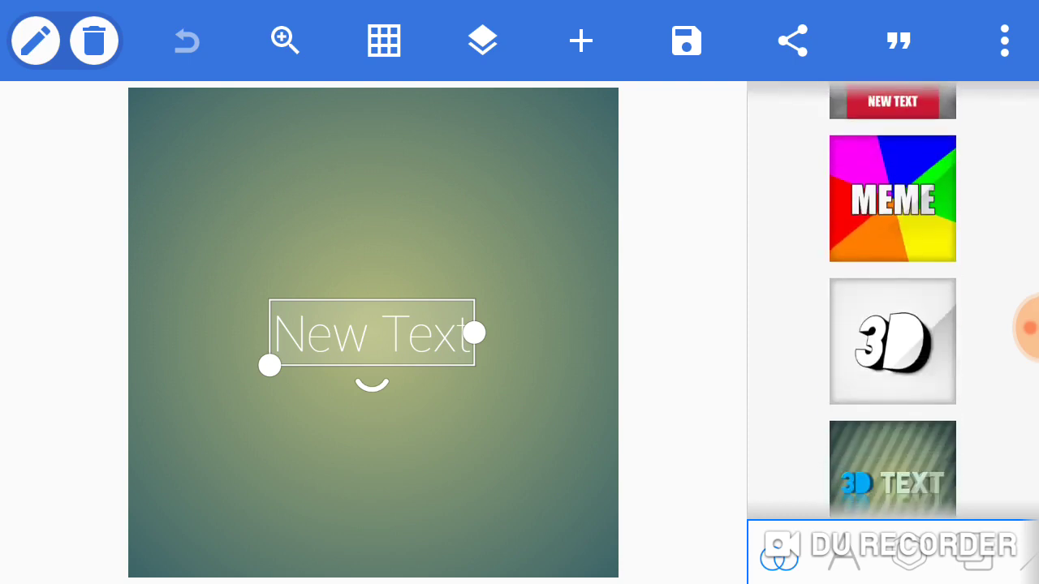
{"action": "left_click", "coordinate": [892, 340]}
{"action": "scroll", "coordinate": [893, 300], "scroll_direction": "up", "scroll_amount": 5}
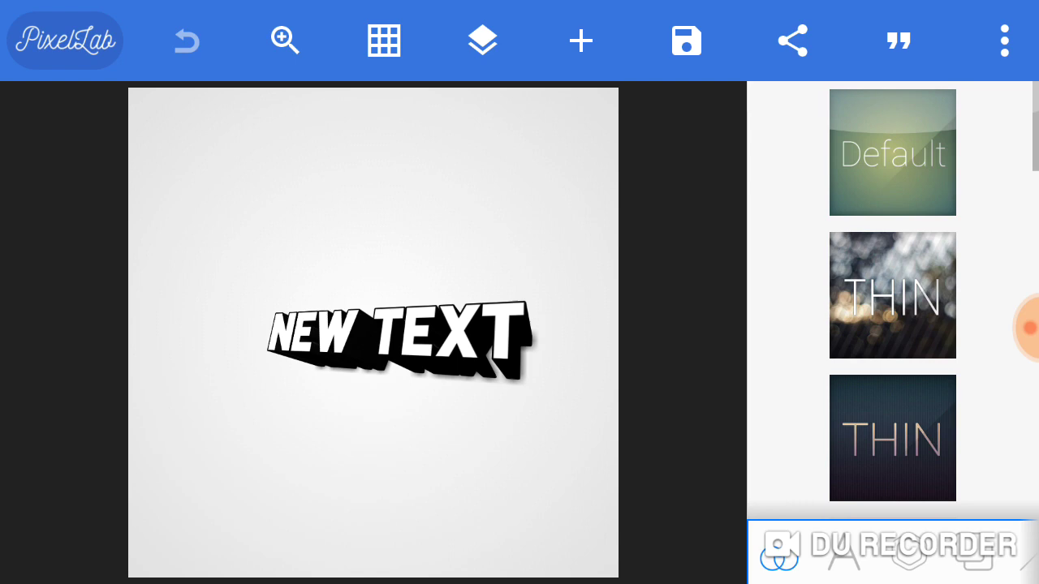
{"action": "left_click", "coordinate": [893, 153]}
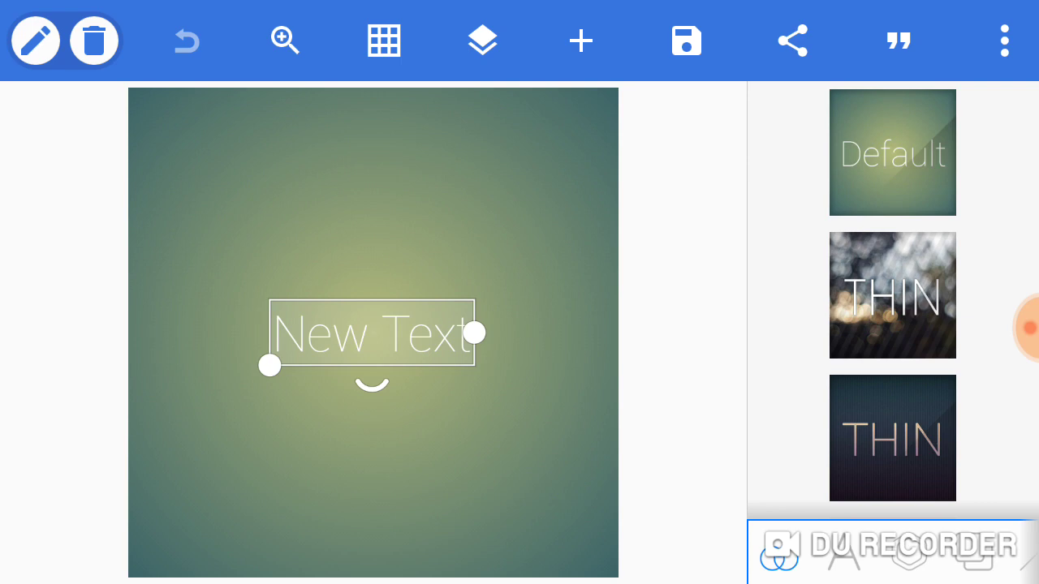
- Erase the default New Text wording and switch the keyboard to the full Telugu layout
{"action": "left_click", "coordinate": [35, 41]}
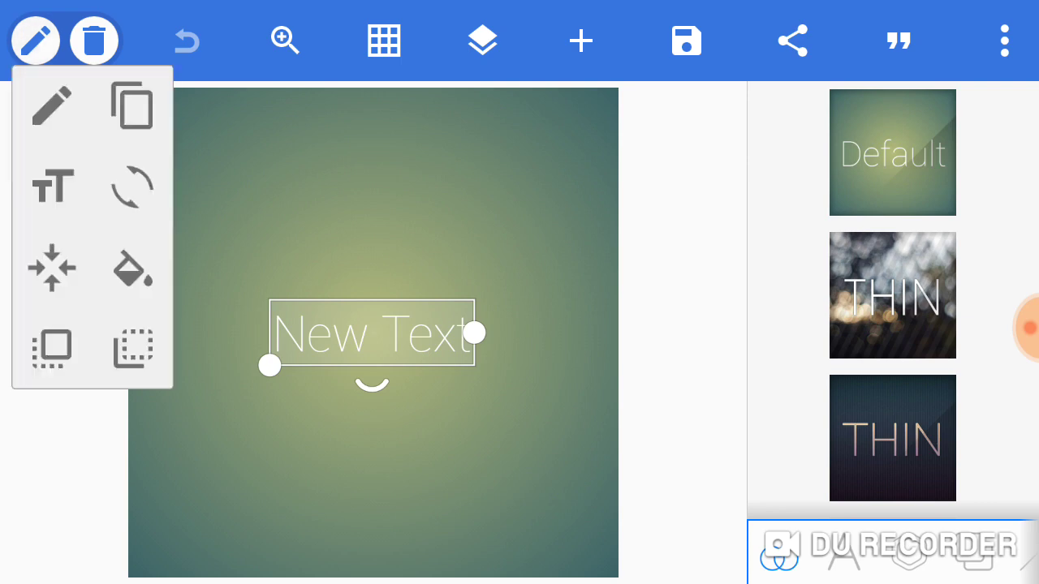
{"action": "left_click", "coordinate": [51, 105]}
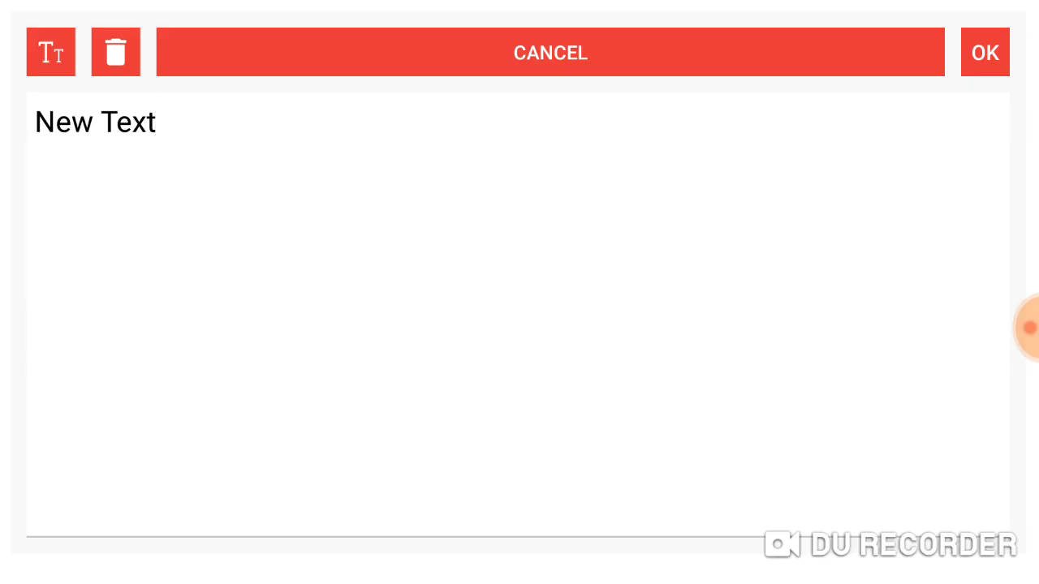
{"action": "left_click", "coordinate": [130, 122]}
{"action": "key", "text": "BackSpace"}
{"action": "key", "text": "BackSpace"}
{"action": "key", "text": "BackSpace"}
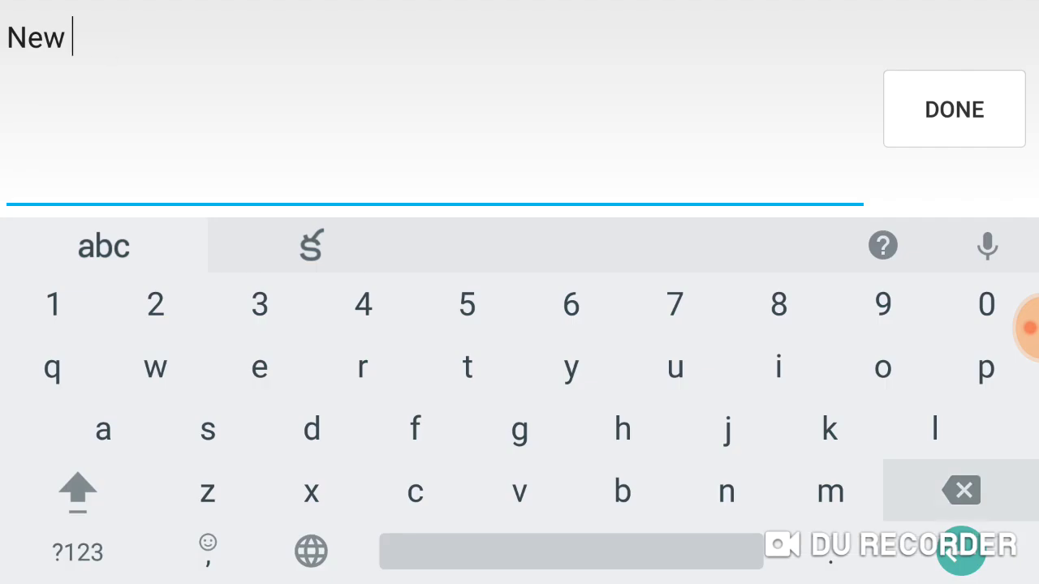
{"action": "key", "text": "BackSpace"}
{"action": "key", "text": "BackSpace"}
{"action": "key", "text": "BackSpace"}
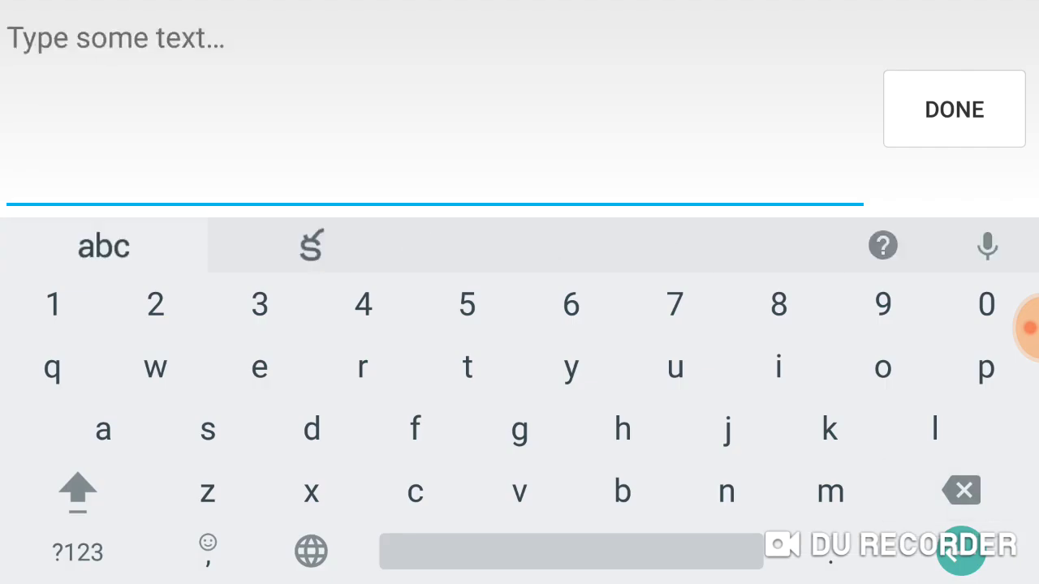
{"action": "left_click", "coordinate": [312, 246]}
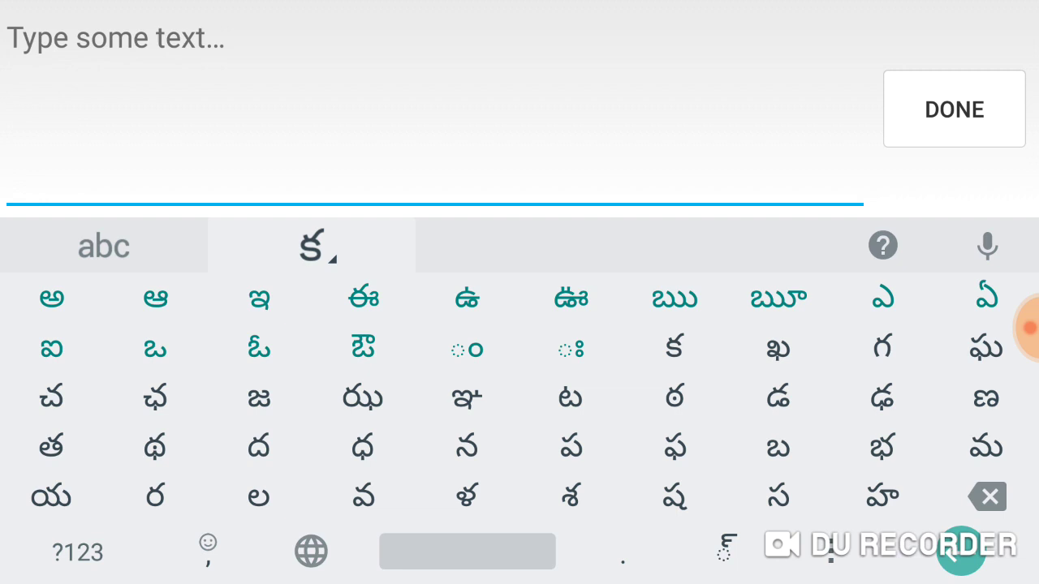
{"action": "left_click", "coordinate": [312, 246]}
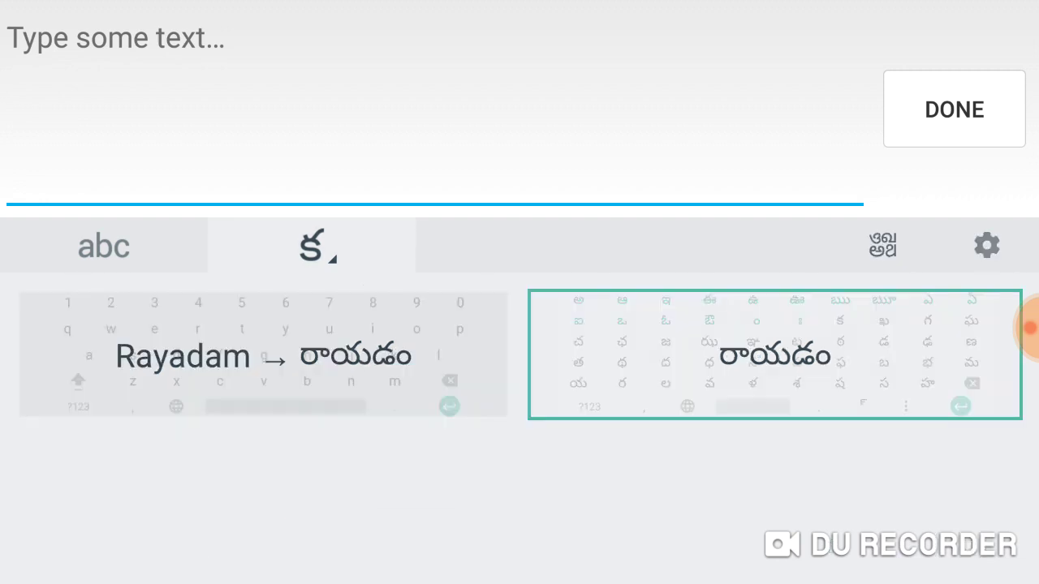
{"action": "left_click", "coordinate": [774, 355]}
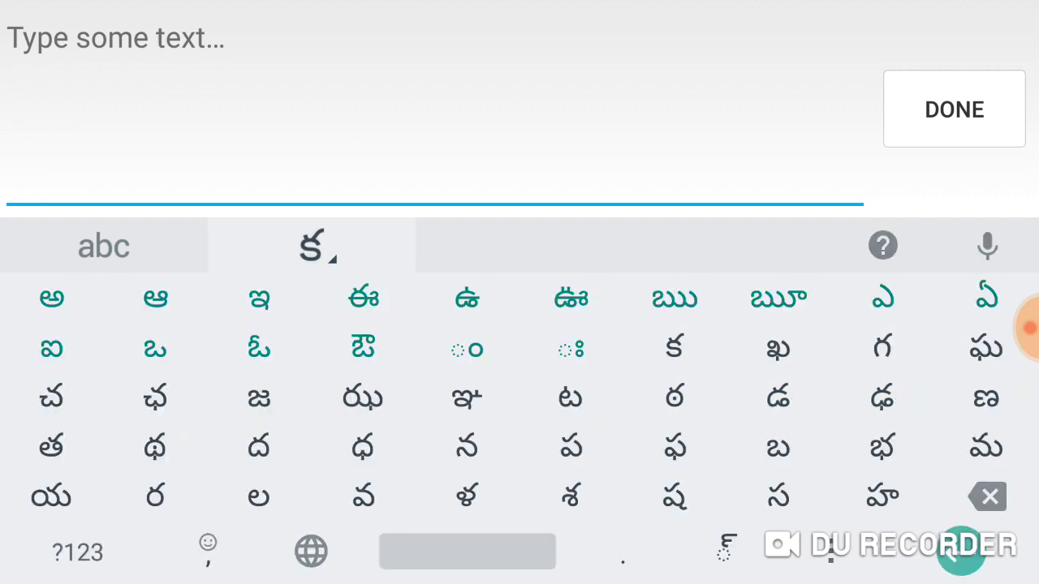
- Type a Telugu string starting ఐ, ఒ, ట, జ and finish typing with DONE
{"action": "left_click", "coordinate": [51, 348]}
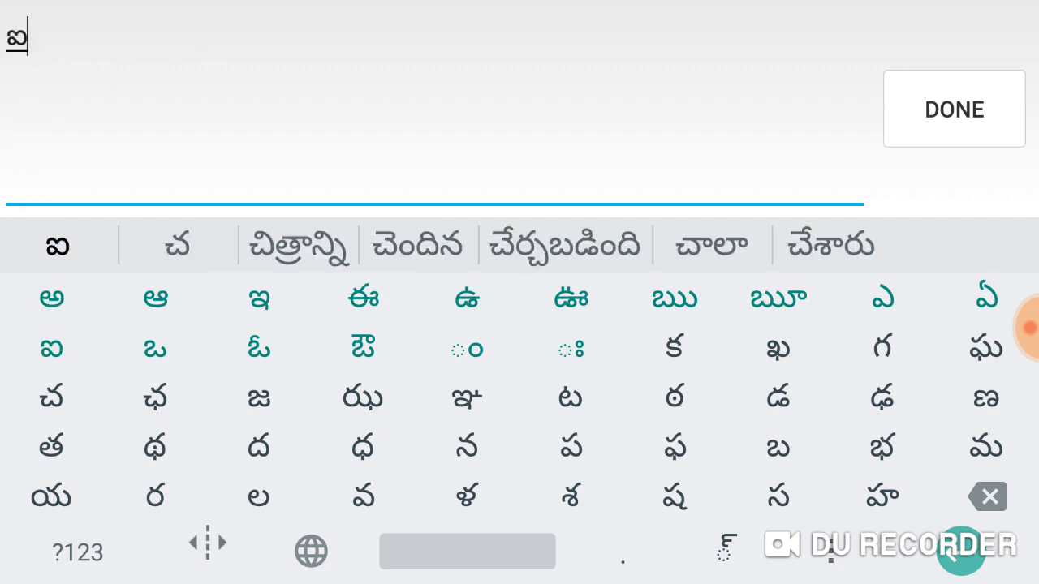
{"action": "left_click", "coordinate": [989, 497]}
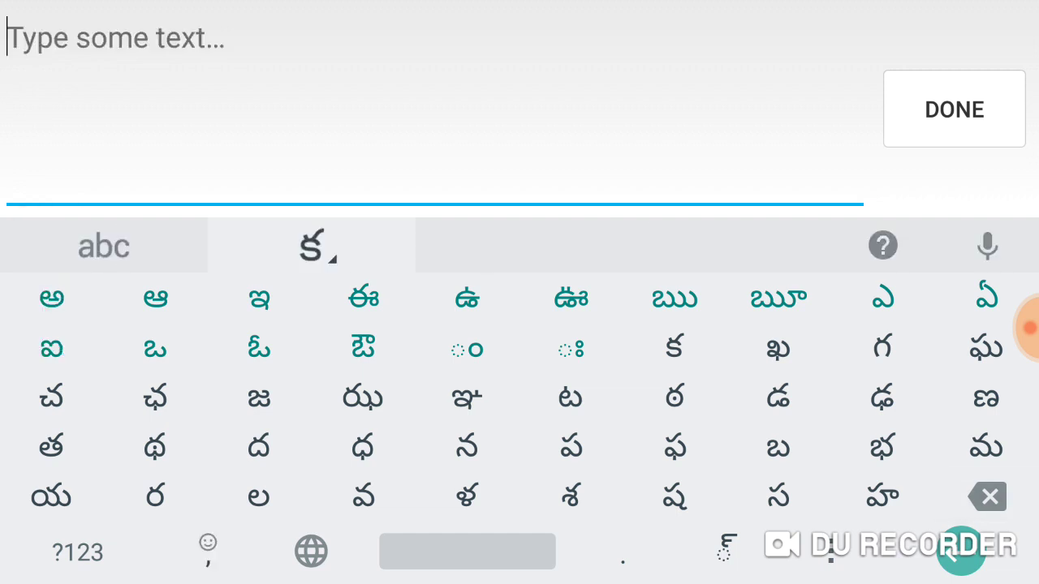
{"action": "left_click", "coordinate": [51, 348]}
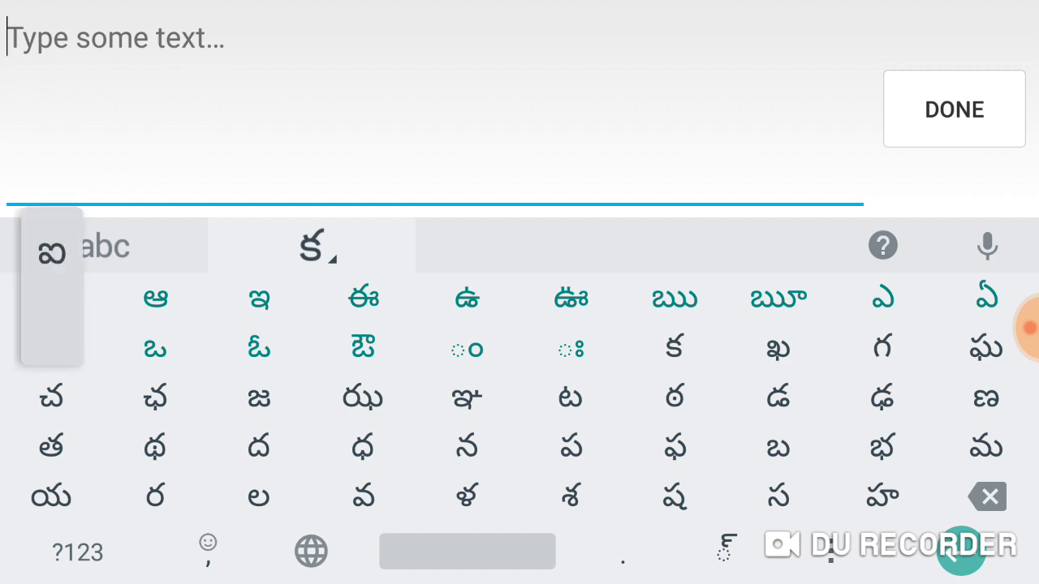
{"action": "left_click", "coordinate": [155, 348]}
{"action": "left_click", "coordinate": [570, 398]}
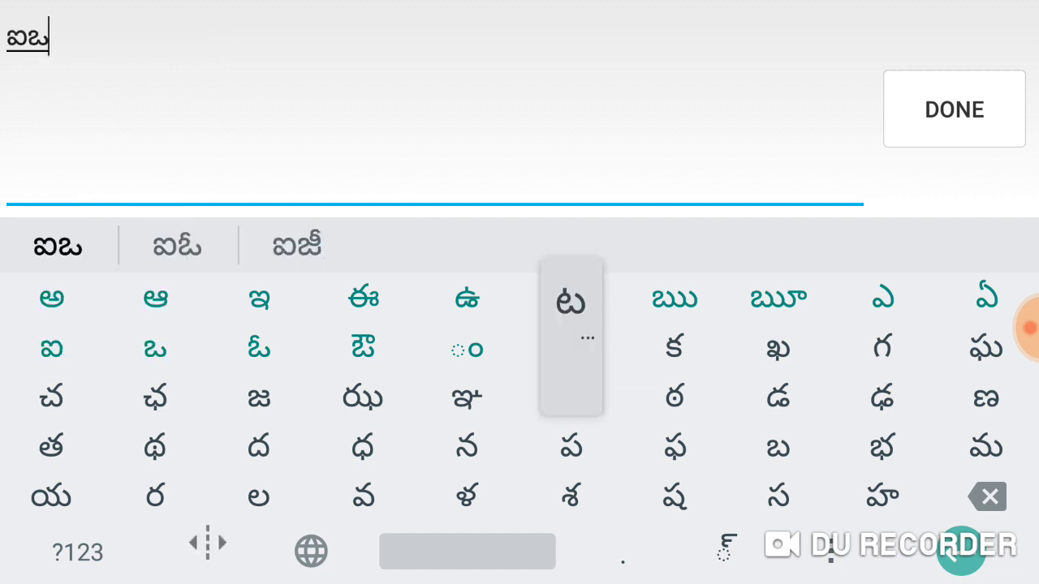
{"action": "left_click", "coordinate": [259, 398]}
{"action": "left_click", "coordinate": [673, 348]}
{"action": "left_click", "coordinate": [363, 398]}
{"action": "left_click", "coordinate": [674, 447]}
{"action": "left_click", "coordinate": [258, 348]}
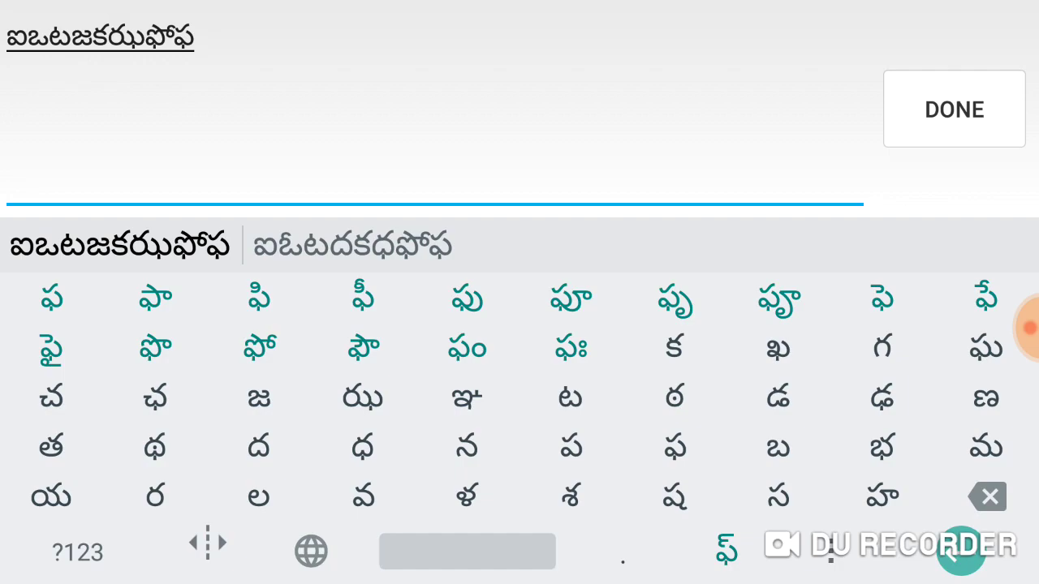
{"action": "left_click", "coordinate": [953, 109]}
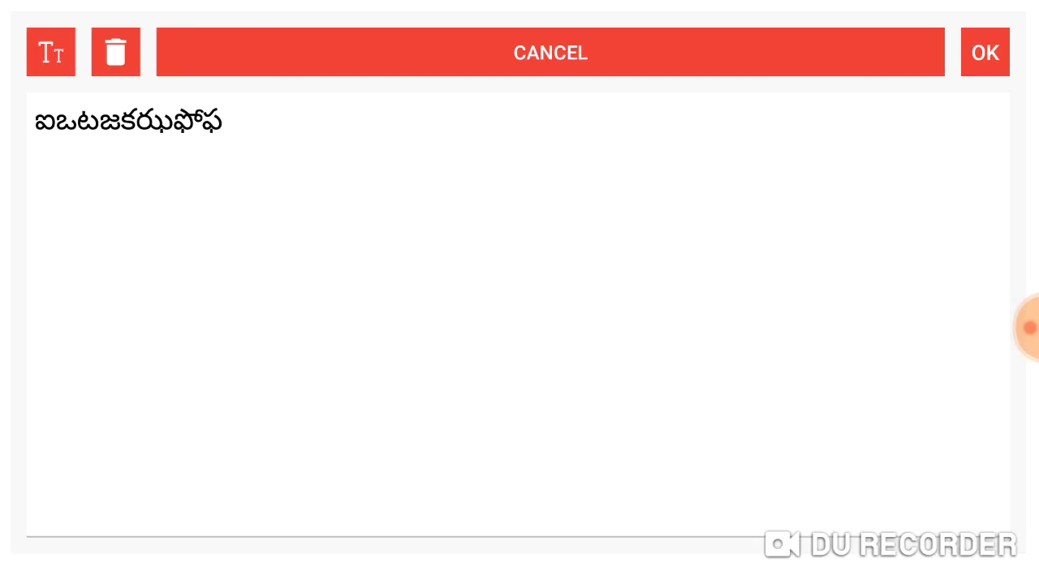
- Confirm the text dialog with OK to put the Telugu string on the gradient canvas
{"action": "left_click", "coordinate": [984, 53]}
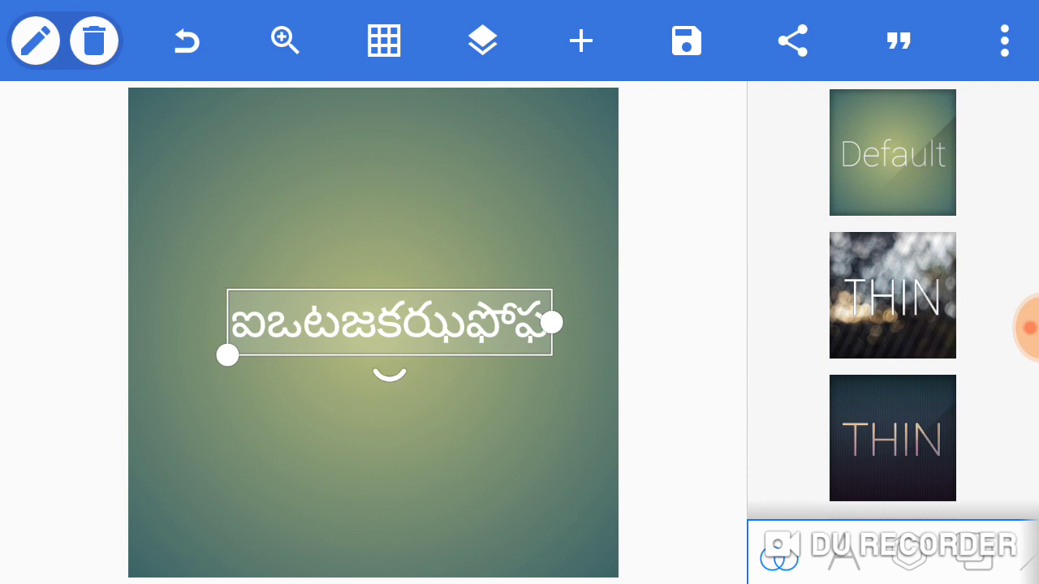
- Browse the text (A) tab's formatting panel, scrolling down through its options and back up
{"action": "left_click", "coordinate": [844, 556]}
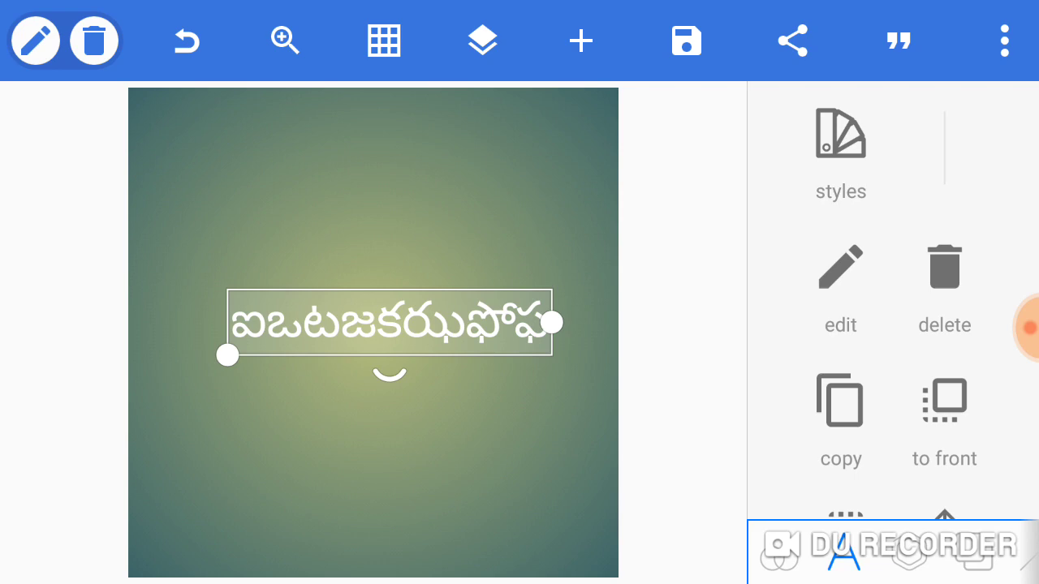
{"action": "scroll", "coordinate": [893, 324], "scroll_direction": "down", "scroll_amount": 3}
{"action": "scroll", "coordinate": [893, 324], "scroll_direction": "down", "scroll_amount": 3}
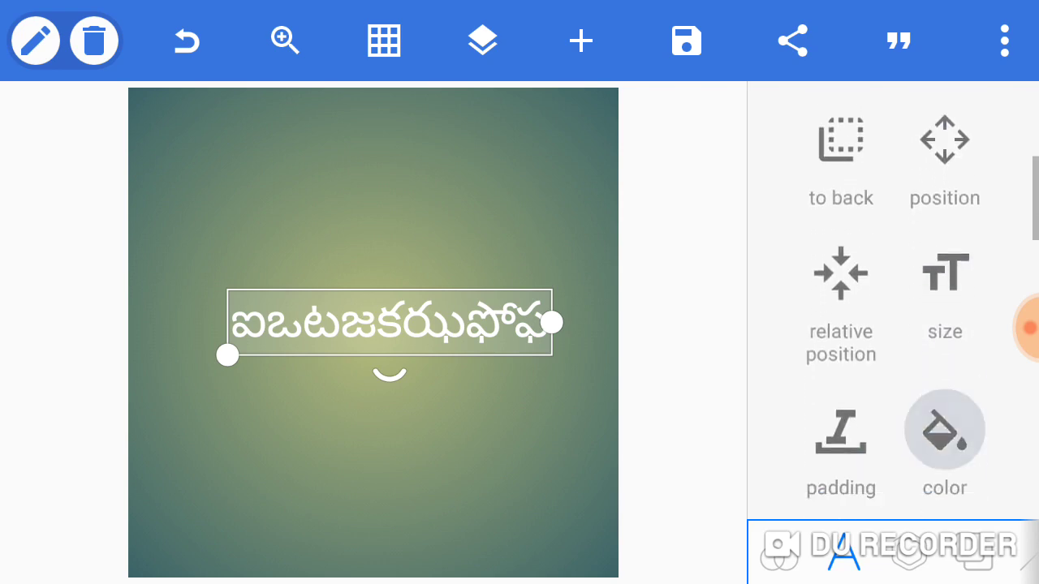
{"action": "scroll", "coordinate": [893, 324], "scroll_direction": "down", "scroll_amount": 2}
{"action": "scroll", "coordinate": [893, 324], "scroll_direction": "down", "scroll_amount": 2}
{"action": "scroll", "coordinate": [893, 324], "scroll_direction": "down", "scroll_amount": 1}
{"action": "scroll", "coordinate": [893, 324], "scroll_direction": "down", "scroll_amount": 5}
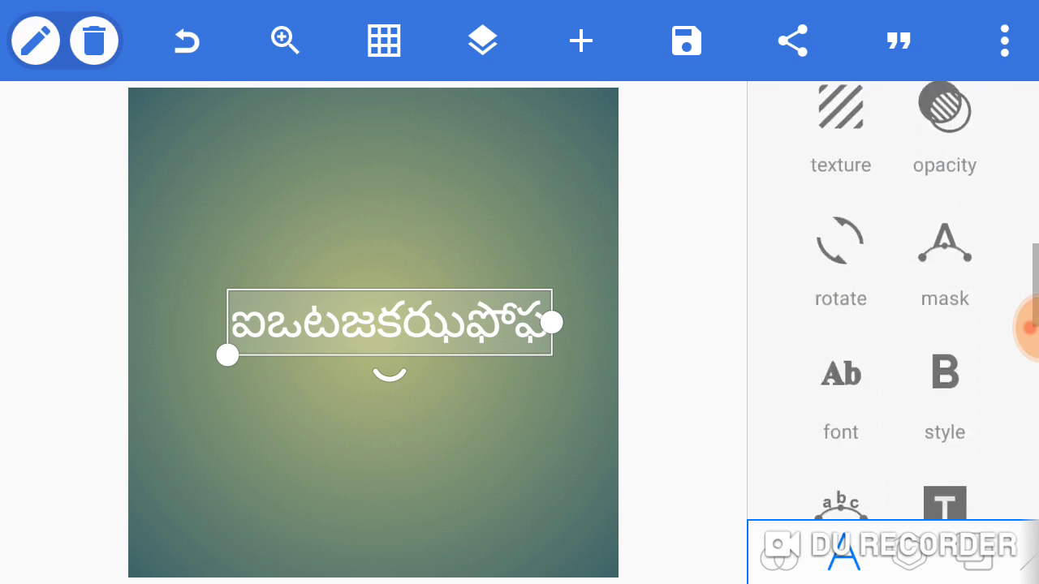
{"action": "scroll", "coordinate": [893, 324], "scroll_direction": "down", "scroll_amount": 2}
{"action": "scroll", "coordinate": [892, 324], "scroll_direction": "down", "scroll_amount": 2}
{"action": "scroll", "coordinate": [893, 325], "scroll_direction": "down", "scroll_amount": 3}
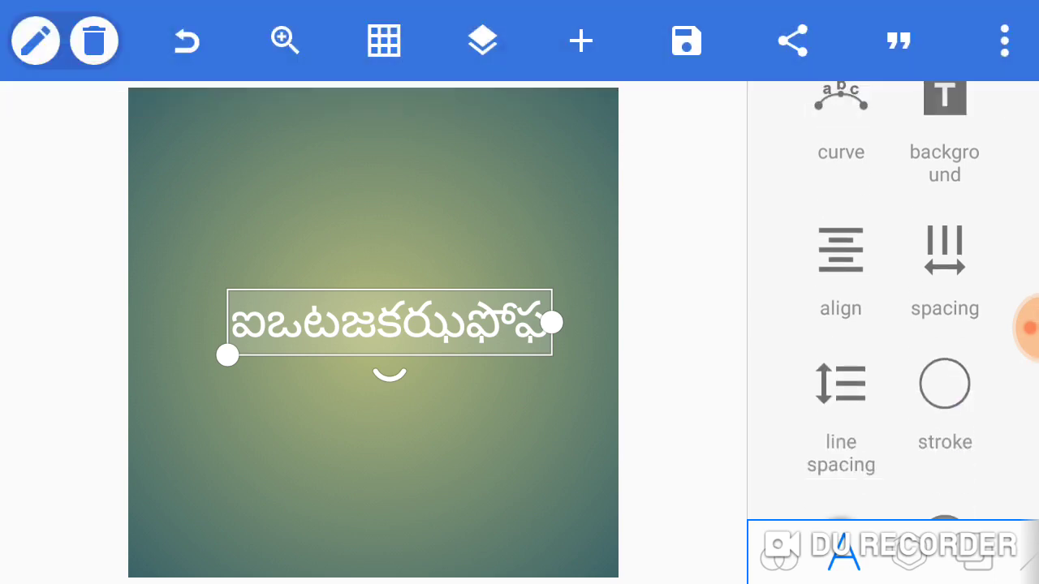
{"action": "scroll", "coordinate": [893, 325], "scroll_direction": "down", "scroll_amount": 1}
{"action": "scroll", "coordinate": [893, 325], "scroll_direction": "up", "scroll_amount": 3}
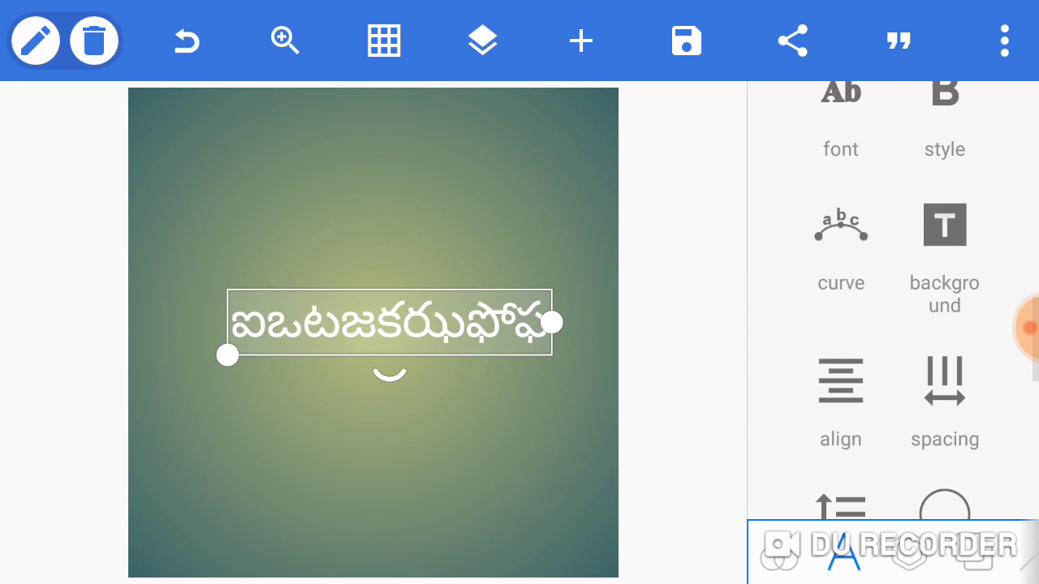
{"action": "scroll", "coordinate": [893, 325], "scroll_direction": "up", "scroll_amount": 2}
{"action": "scroll", "coordinate": [893, 324], "scroll_direction": "up", "scroll_amount": 2}
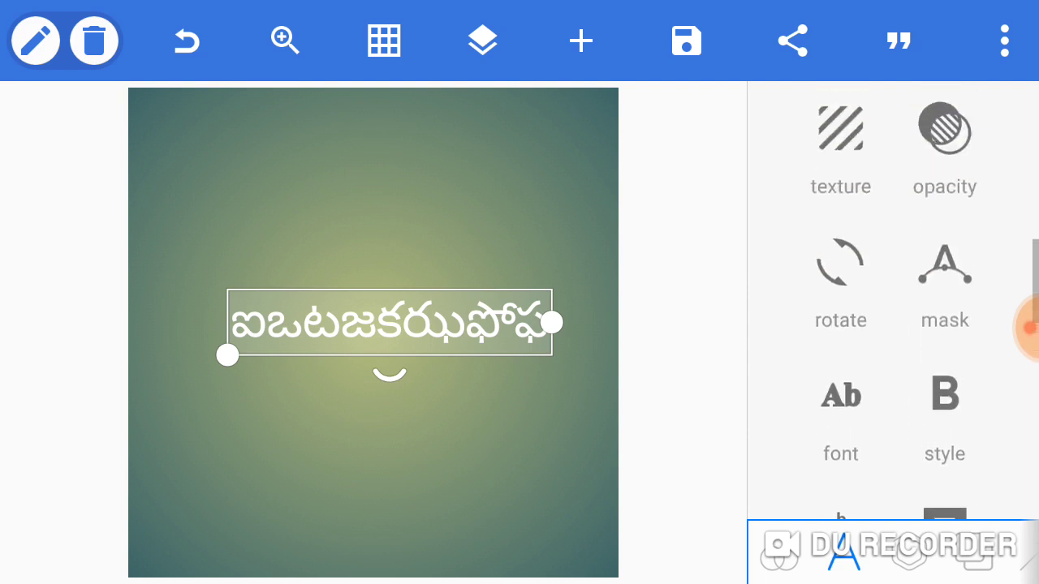
{"action": "scroll", "coordinate": [893, 325], "scroll_direction": "up", "scroll_amount": 3}
{"action": "scroll", "coordinate": [892, 324], "scroll_direction": "up", "scroll_amount": 1}
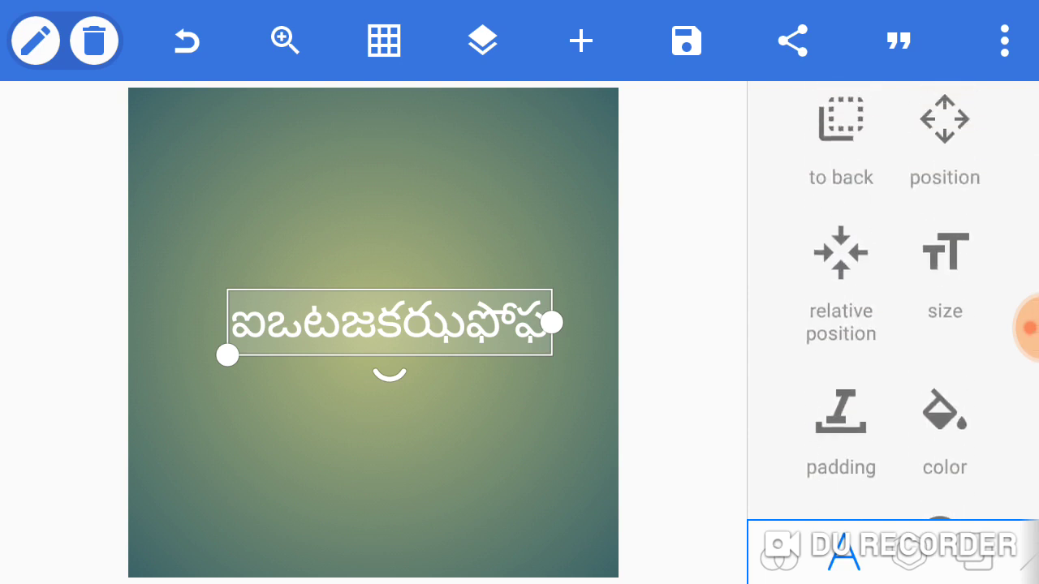
- Reduce the Telugu text size slightly, to 78
{"action": "left_click", "coordinate": [944, 267]}
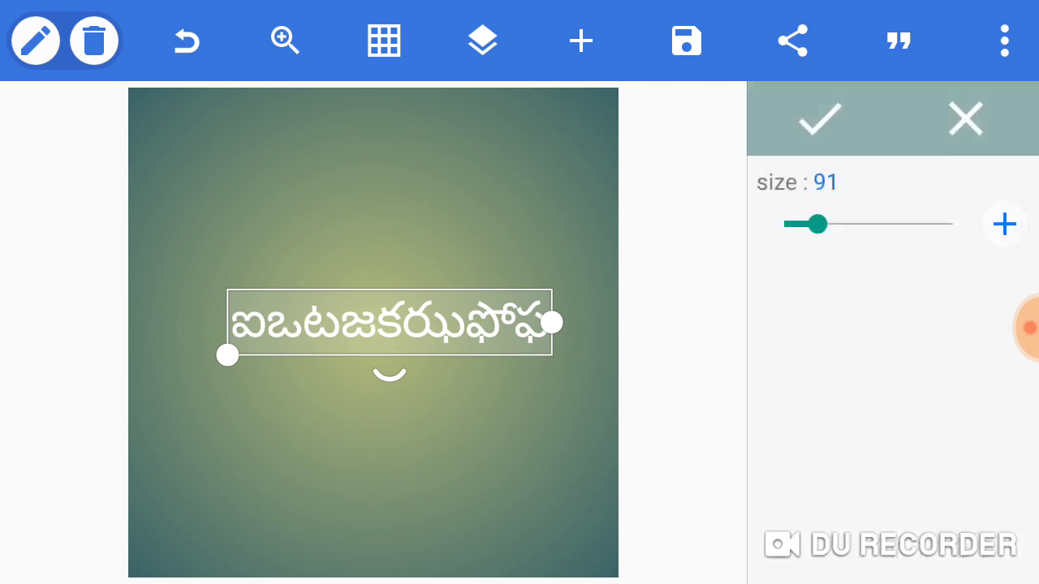
{"action": "mouse_move", "coordinate": [818, 224]}
{"action": "left_mouse_down"}
{"action": "mouse_move", "coordinate": [839, 223]}
{"action": "mouse_move", "coordinate": [800, 224]}
{"action": "mouse_move", "coordinate": [836, 224]}
{"action": "mouse_move", "coordinate": [812, 224]}
{"action": "left_mouse_up"}
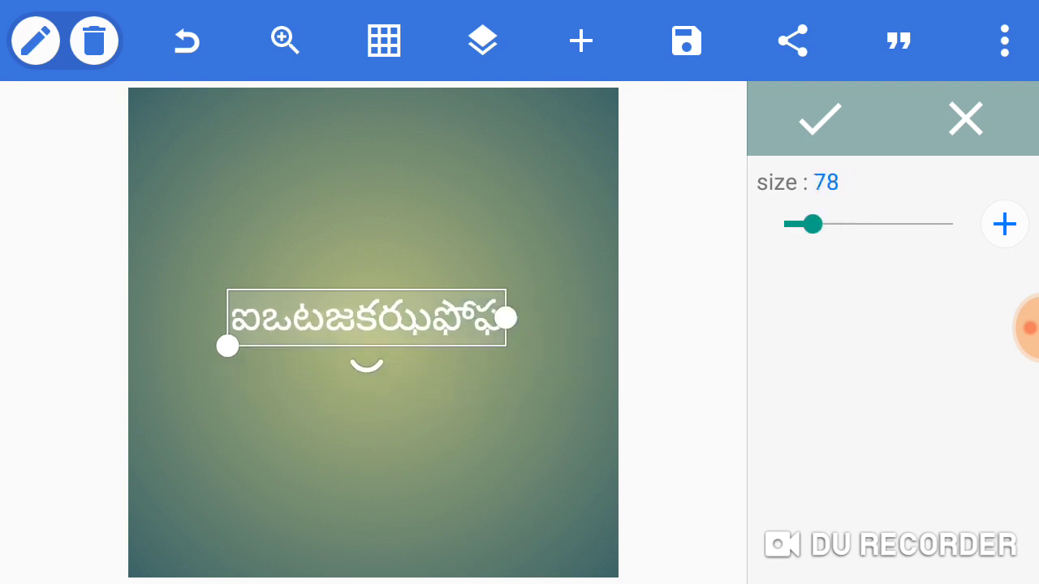
{"action": "left_click", "coordinate": [820, 119]}
- Change the Telugu text colour from white to red
{"action": "scroll", "coordinate": [893, 324], "scroll_direction": "down", "scroll_amount": 2}
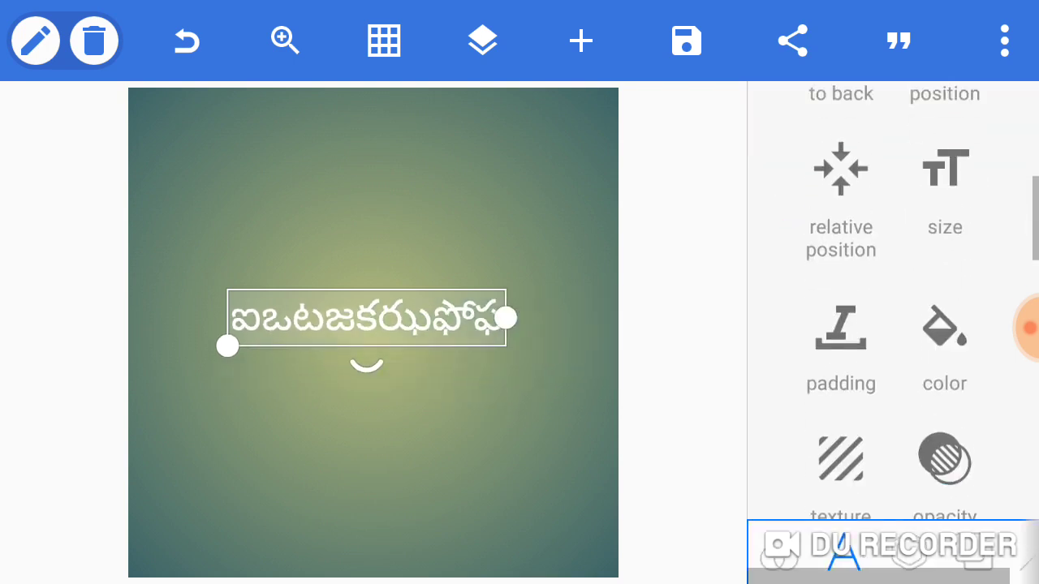
{"action": "left_click", "coordinate": [944, 341]}
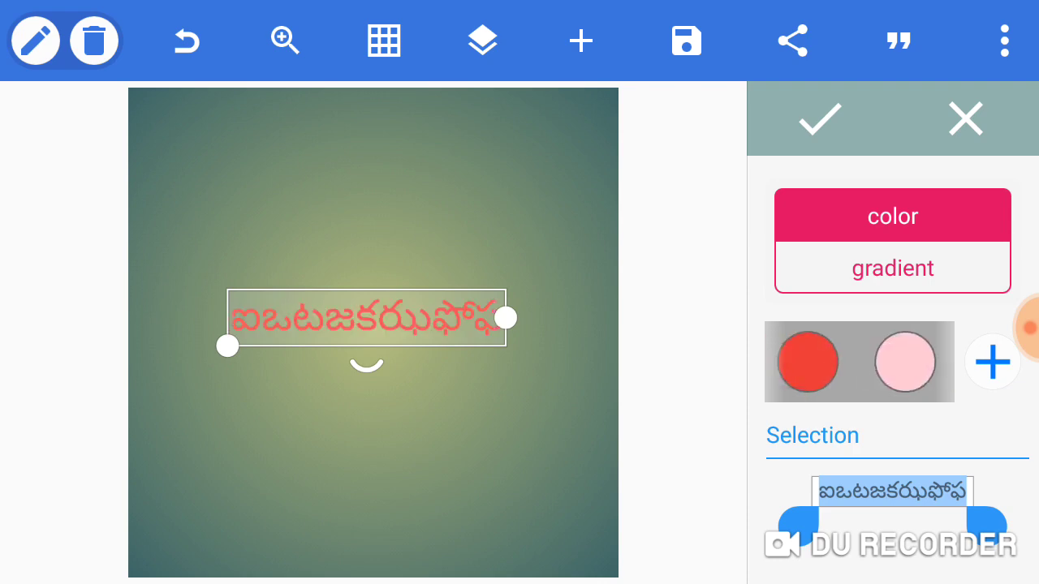
{"action": "left_click", "coordinate": [820, 119]}
- Go to the background options and reach 'from gallery' to open the recent-images picker
{"action": "scroll", "coordinate": [893, 300], "scroll_direction": "down", "scroll_amount": 10}
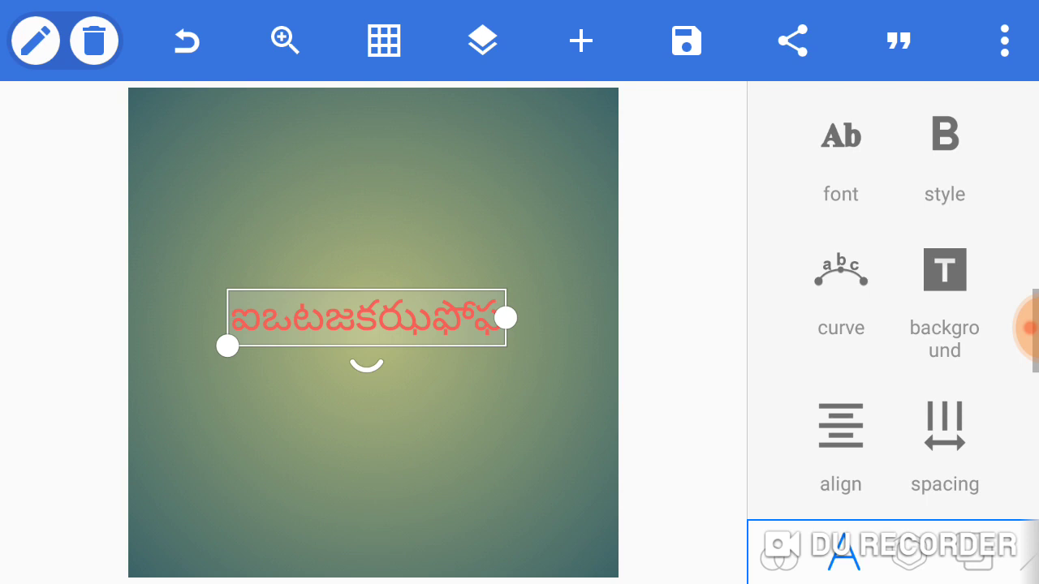
{"action": "left_click", "coordinate": [909, 552]}
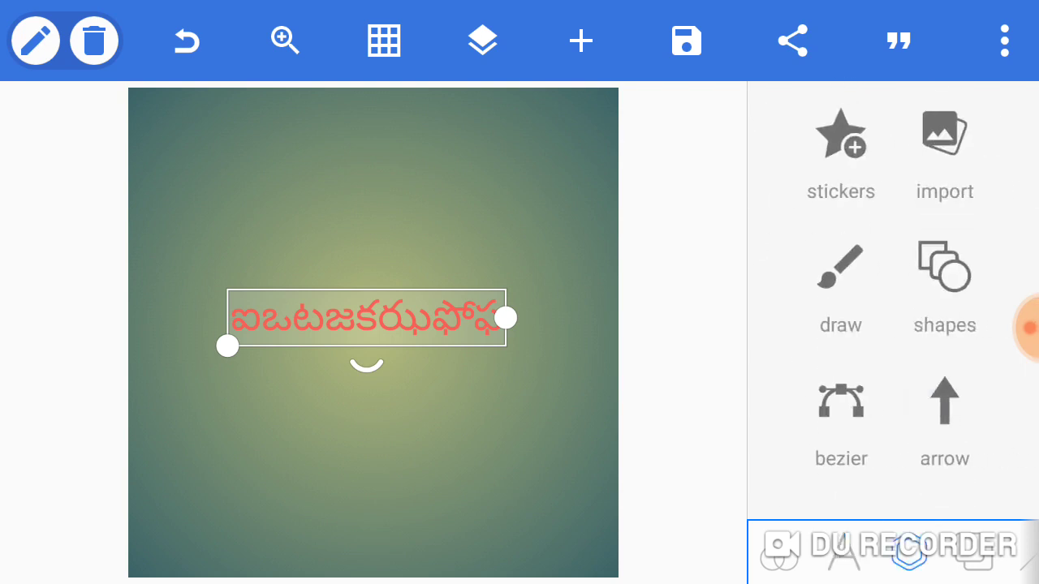
{"action": "left_click", "coordinate": [974, 552]}
{"action": "scroll", "coordinate": [892, 324], "scroll_direction": "down", "scroll_amount": 2}
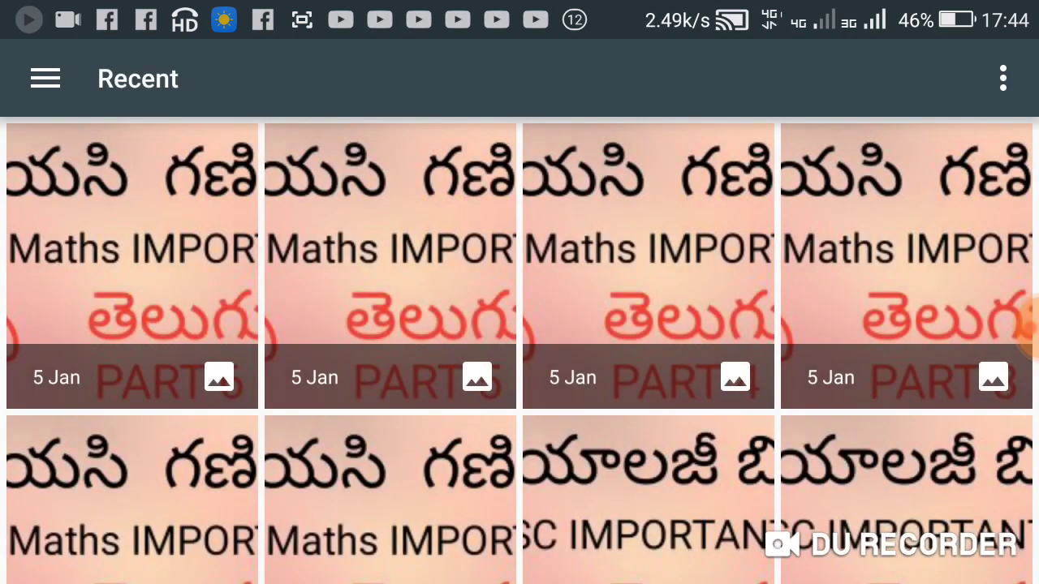
- Import the first recent image, the DSC Maths 'PART 6' thumbnail, cropped to 16:9
{"action": "left_click", "coordinate": [132, 266]}
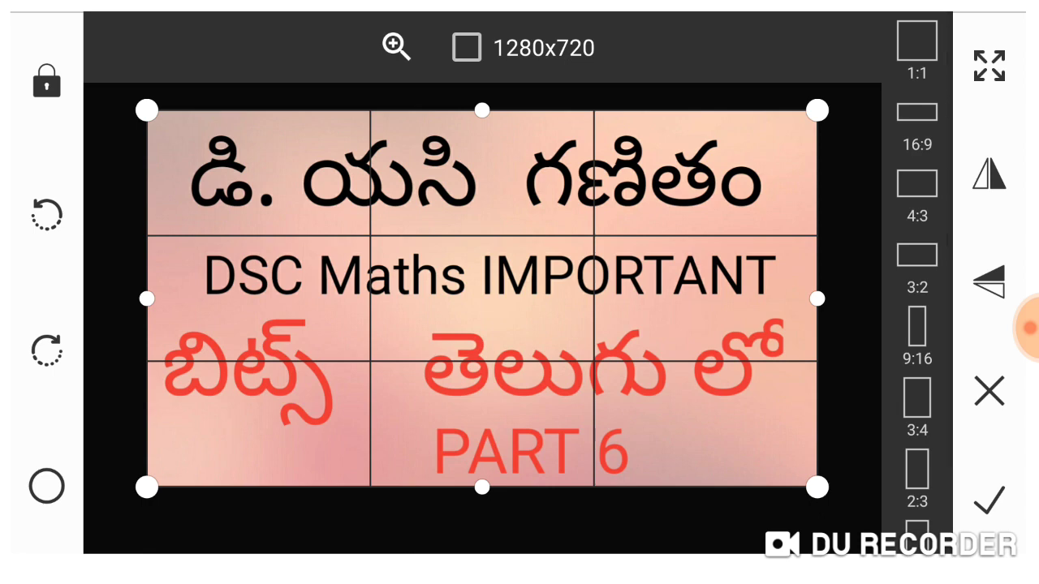
{"action": "left_click", "coordinate": [917, 118]}
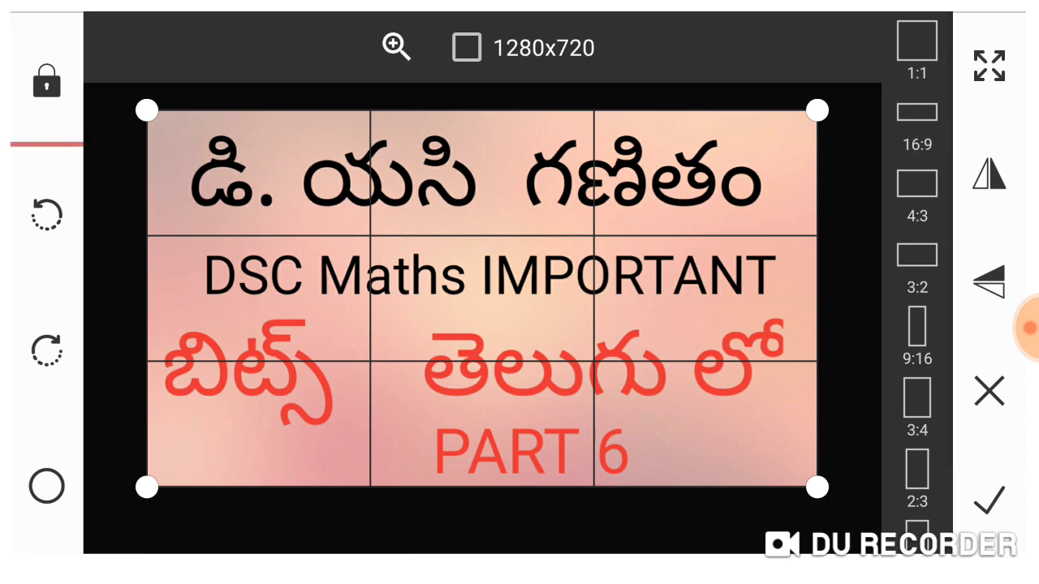
{"action": "left_click", "coordinate": [988, 499]}
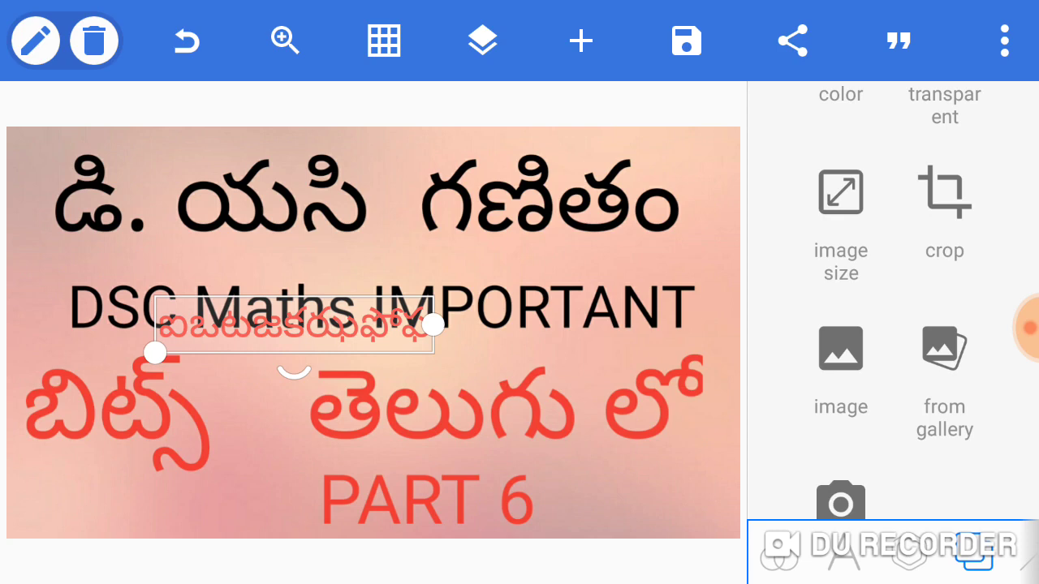
- Delete the small red Telugu text object from the canvas
{"action": "left_click_drag", "start_coordinate": [294, 325], "coordinate": [175, 188]}
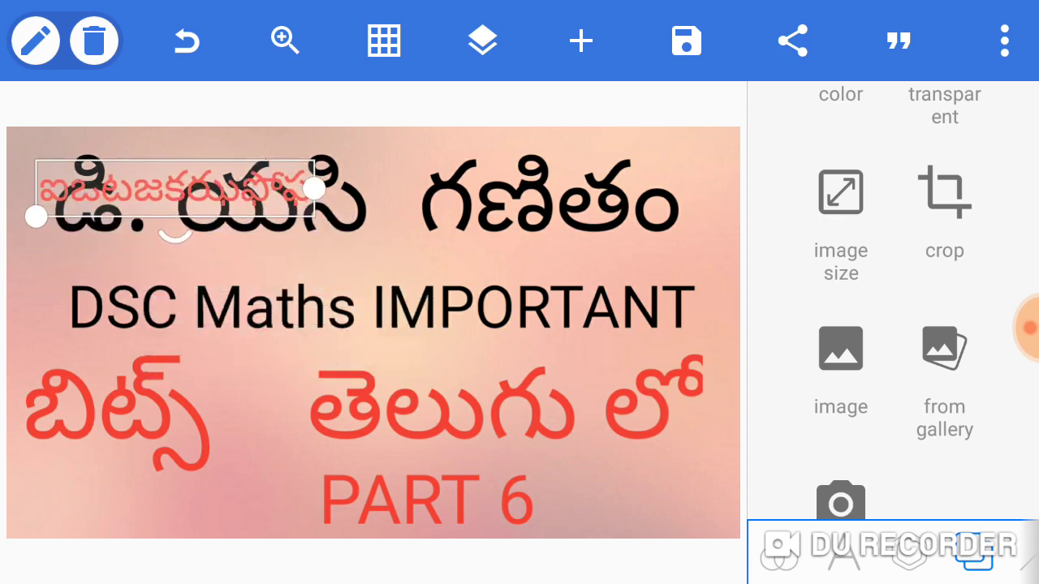
{"action": "left_click", "coordinate": [94, 41]}
{"action": "left_click", "coordinate": [763, 523]}
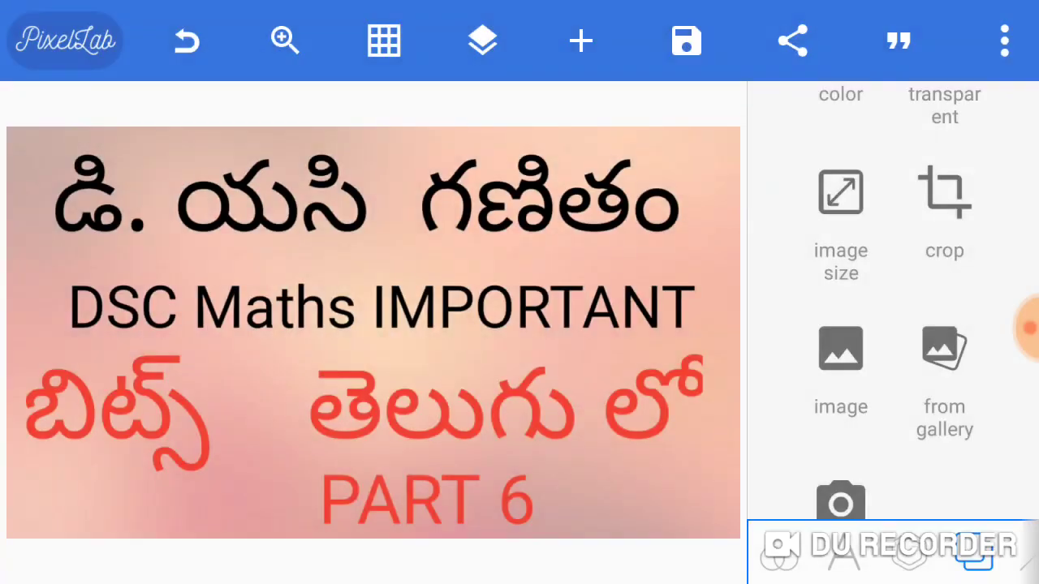
- Crop the DSC Maths background to 16:9 and preview the purple-coral blurred texture
{"action": "left_click", "coordinate": [944, 192]}
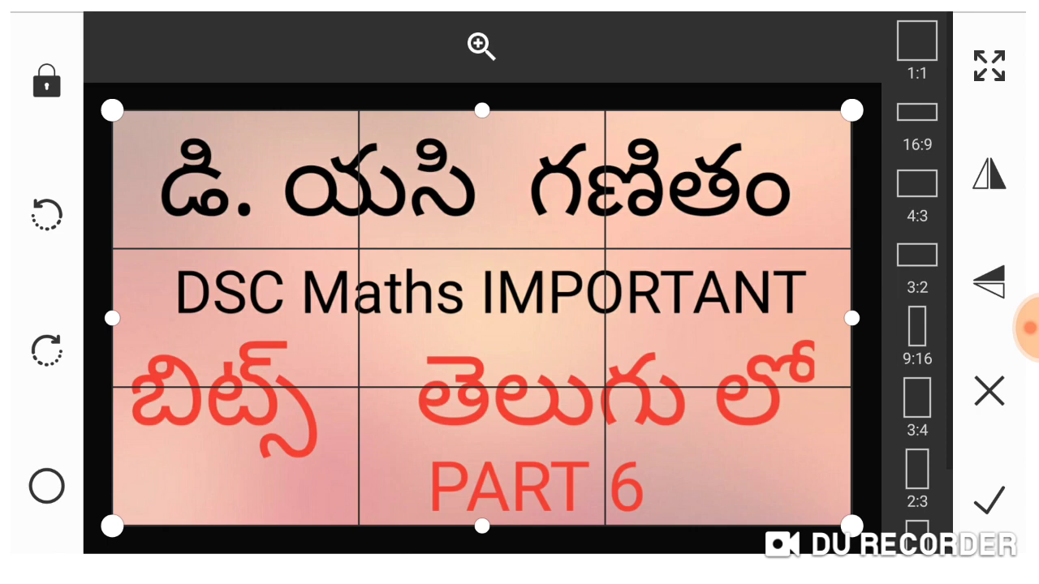
{"action": "left_click", "coordinate": [917, 117]}
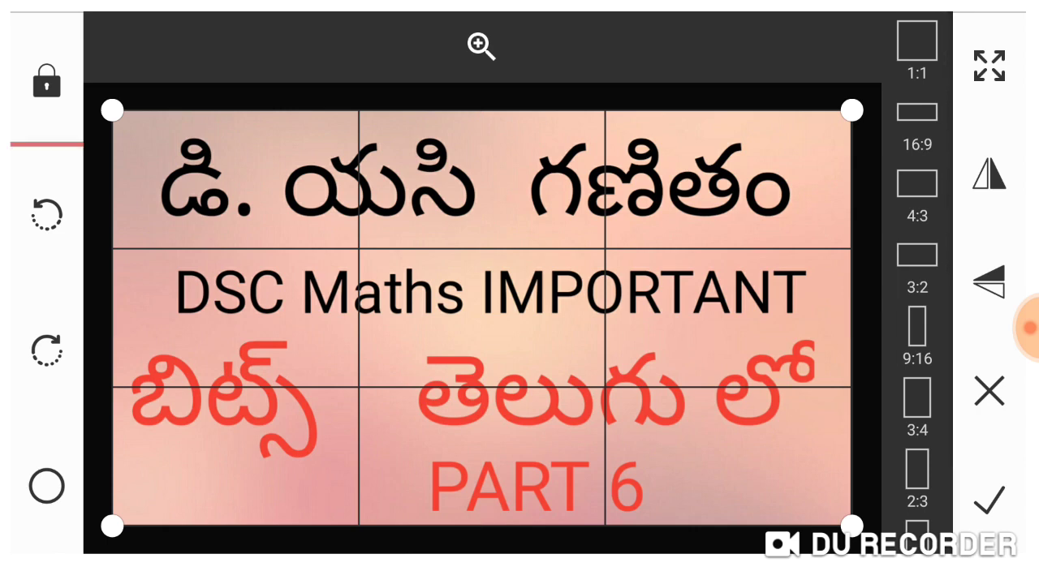
{"action": "left_click", "coordinate": [989, 500]}
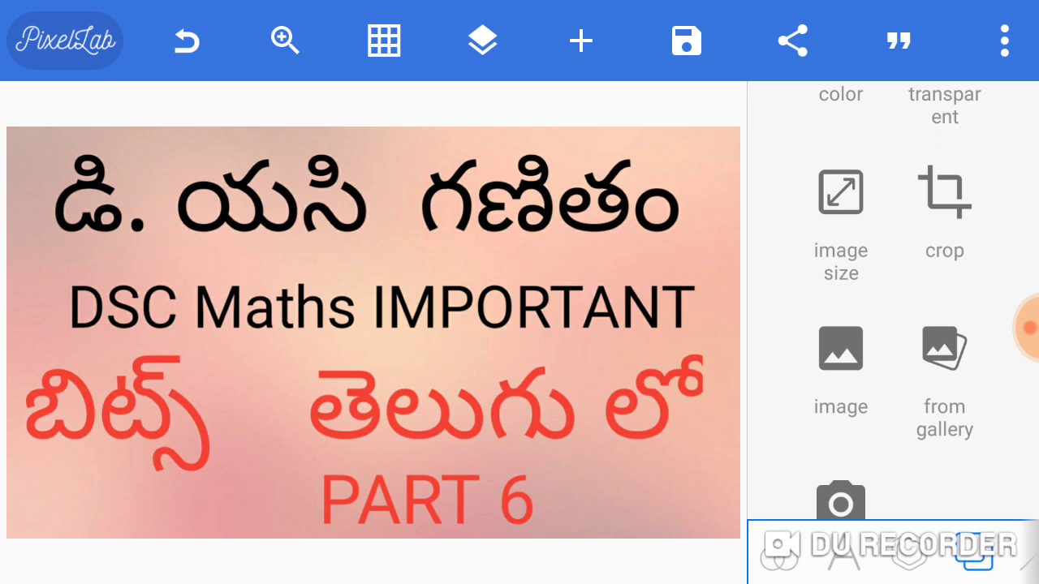
{"action": "scroll", "coordinate": [893, 308], "scroll_direction": "down", "scroll_amount": 2}
{"action": "scroll", "coordinate": [892, 308], "scroll_direction": "up", "scroll_amount": 4}
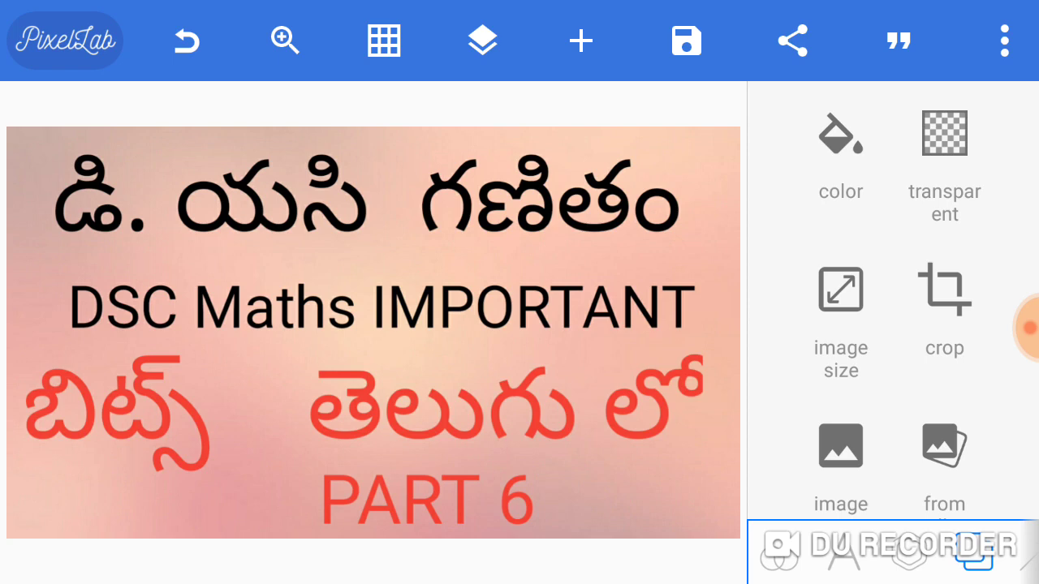
{"action": "left_click", "coordinate": [841, 134]}
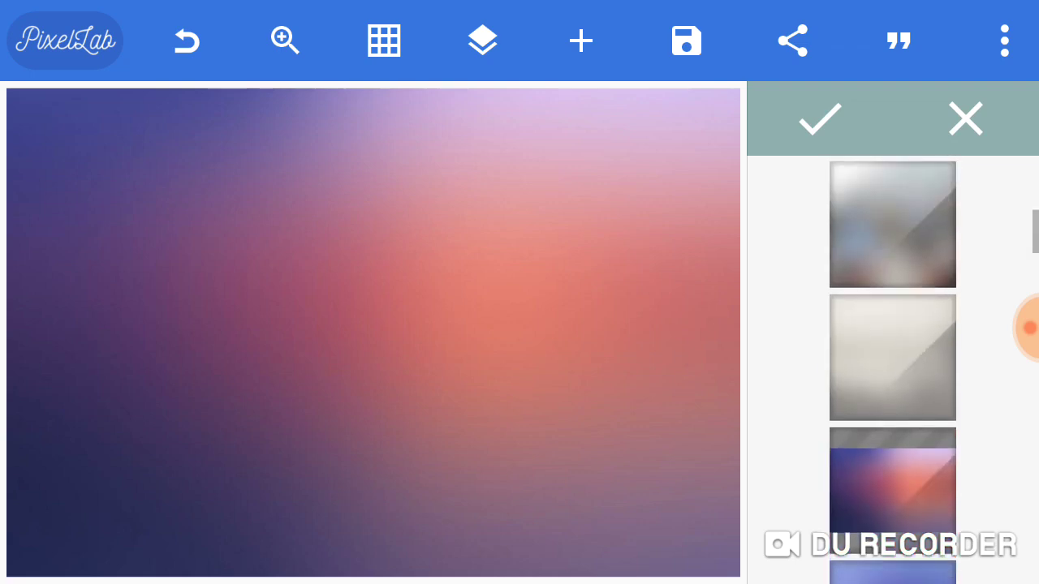
- Apply the soft pink blurred texture as the background
{"action": "scroll", "coordinate": [893, 370], "scroll_direction": "up", "scroll_amount": 2}
{"action": "scroll", "coordinate": [893, 370], "scroll_direction": "up", "scroll_amount": 1}
{"action": "left_click", "coordinate": [892, 369]}
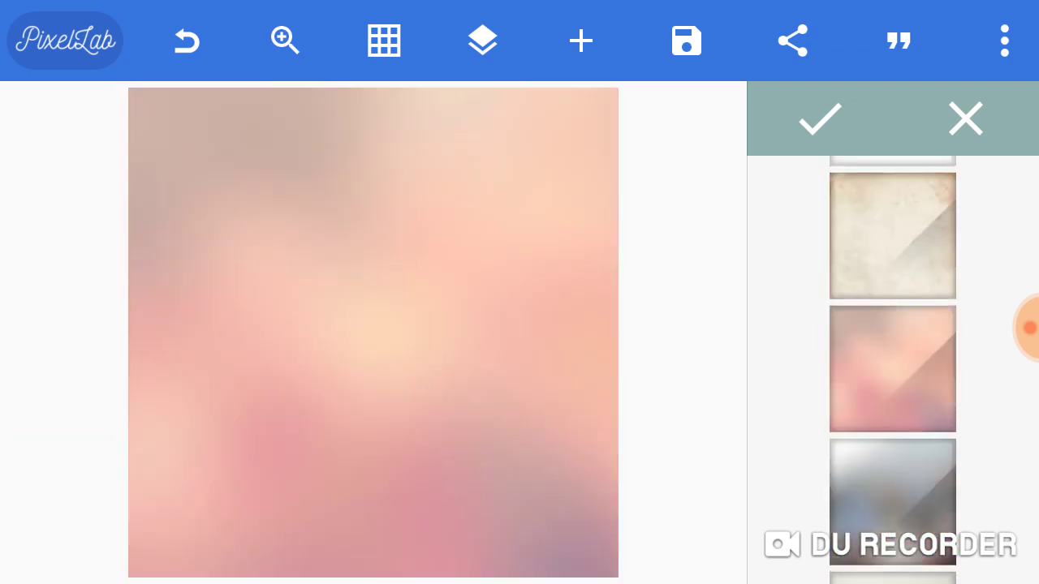
{"action": "scroll", "coordinate": [892, 370], "scroll_direction": "up", "scroll_amount": 3}
{"action": "left_click", "coordinate": [819, 118]}
- Crop the pink texture background to a 16:9 frame
{"action": "scroll", "coordinate": [892, 325], "scroll_direction": "down", "scroll_amount": 3}
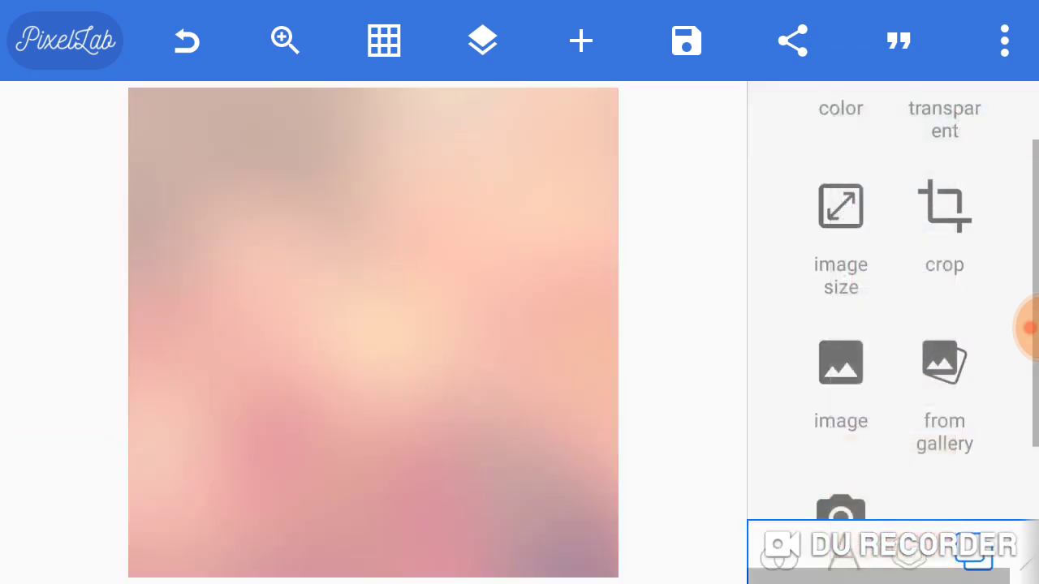
{"action": "left_click", "coordinate": [944, 215]}
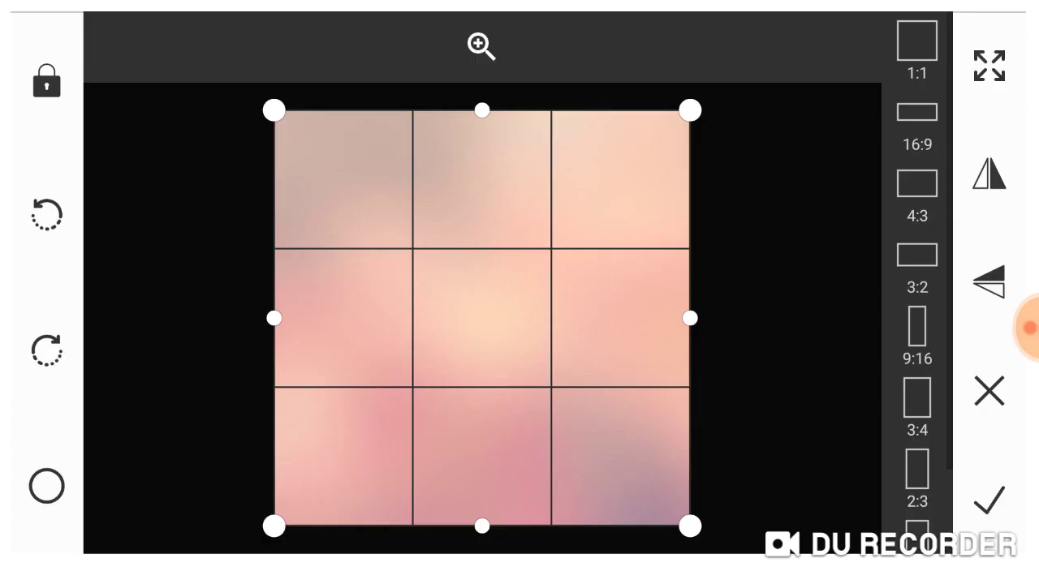
{"action": "left_click", "coordinate": [917, 121]}
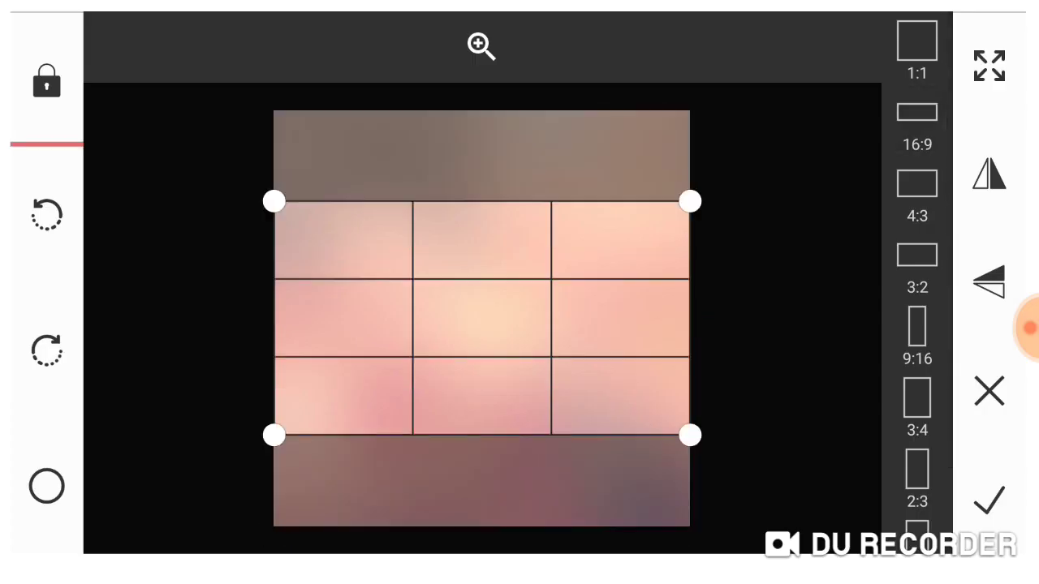
{"action": "left_click", "coordinate": [989, 500]}
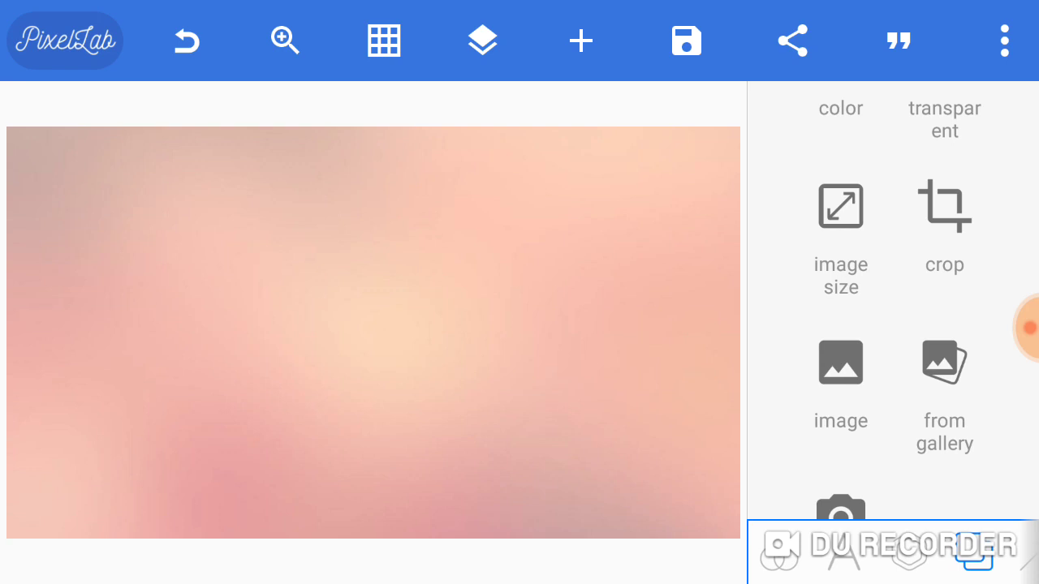
{"action": "left_click", "coordinate": [844, 554]}
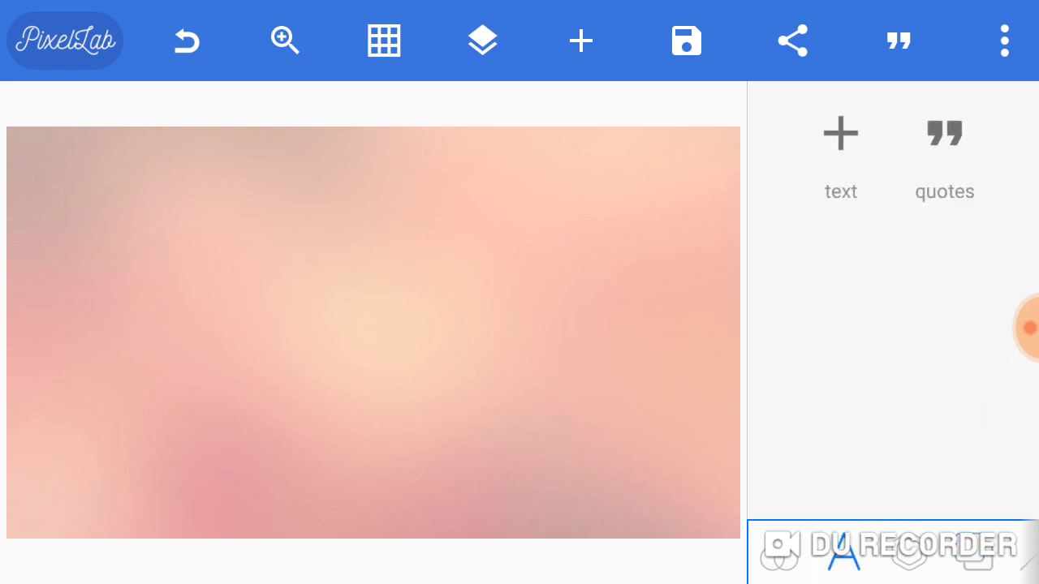
- Add a new text object reading 'పదడబజ' and position it left of centre on the pink canvas
{"action": "left_click", "coordinate": [841, 146]}
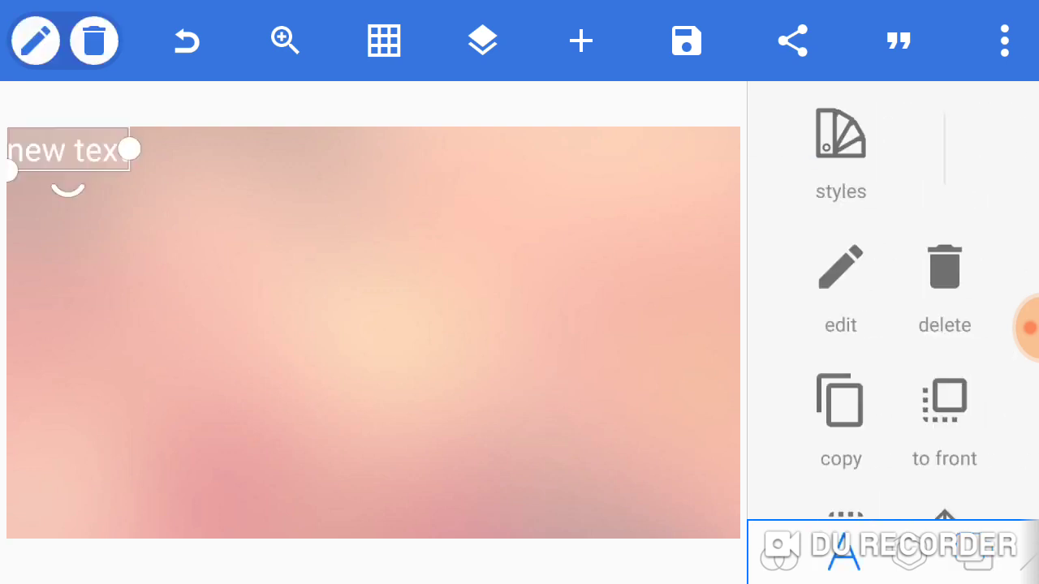
{"action": "mouse_move", "coordinate": [68, 151]}
{"action": "left_mouse_down"}
{"action": "mouse_move", "coordinate": [116, 203]}
{"action": "mouse_move", "coordinate": [152, 209]}
{"action": "left_mouse_up"}
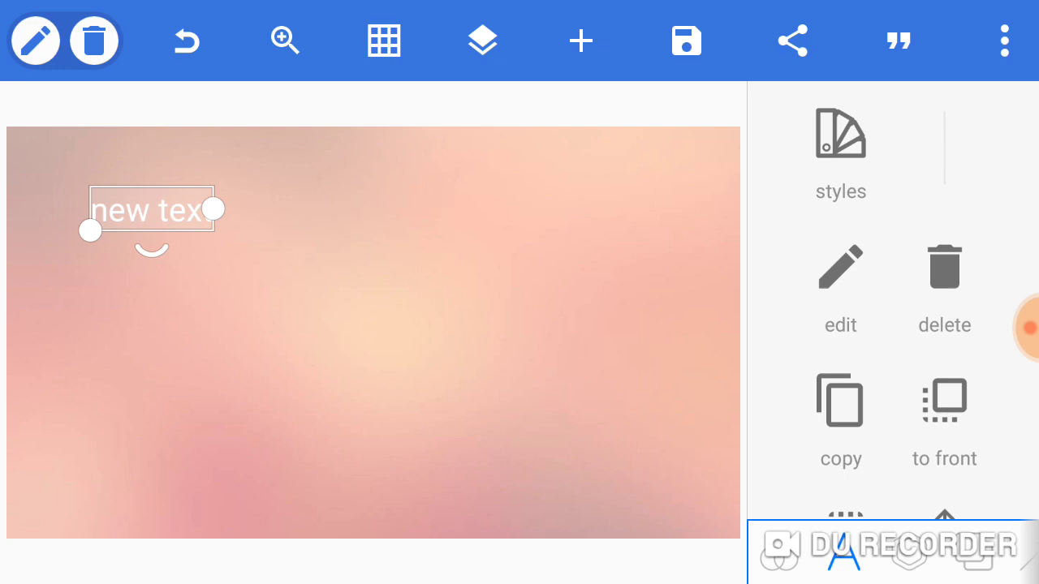
{"action": "left_click", "coordinate": [35, 41]}
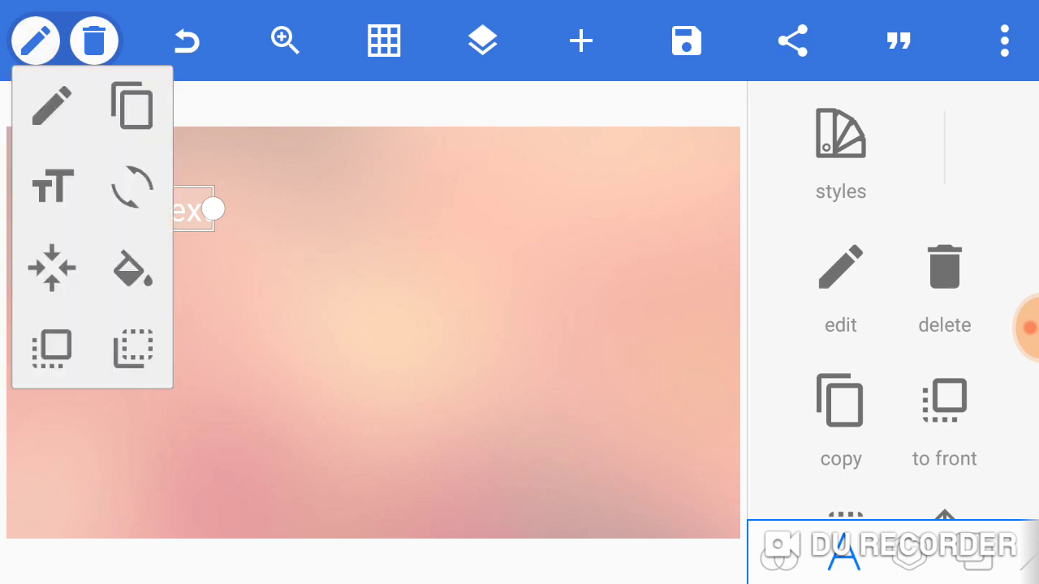
{"action": "left_click", "coordinate": [51, 105]}
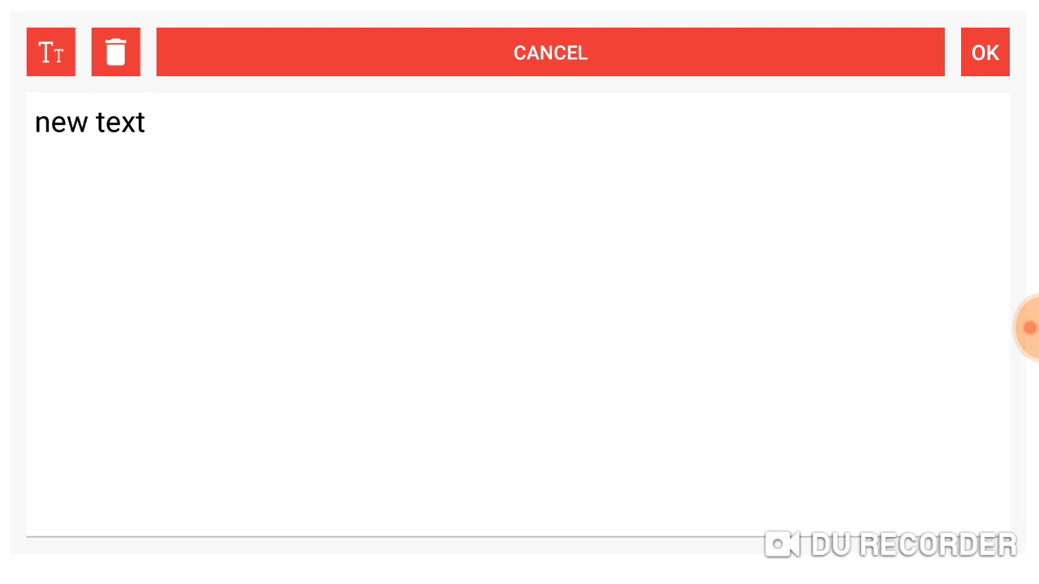
{"action": "key", "text": "BackSpace"}
{"action": "key", "text": "BackSpace"}
{"action": "key", "text": "BackSpace"}
{"action": "key", "text": "BackSpace"}
{"action": "key", "text": "BackSpace"}
{"action": "key", "text": "BackSpace"}
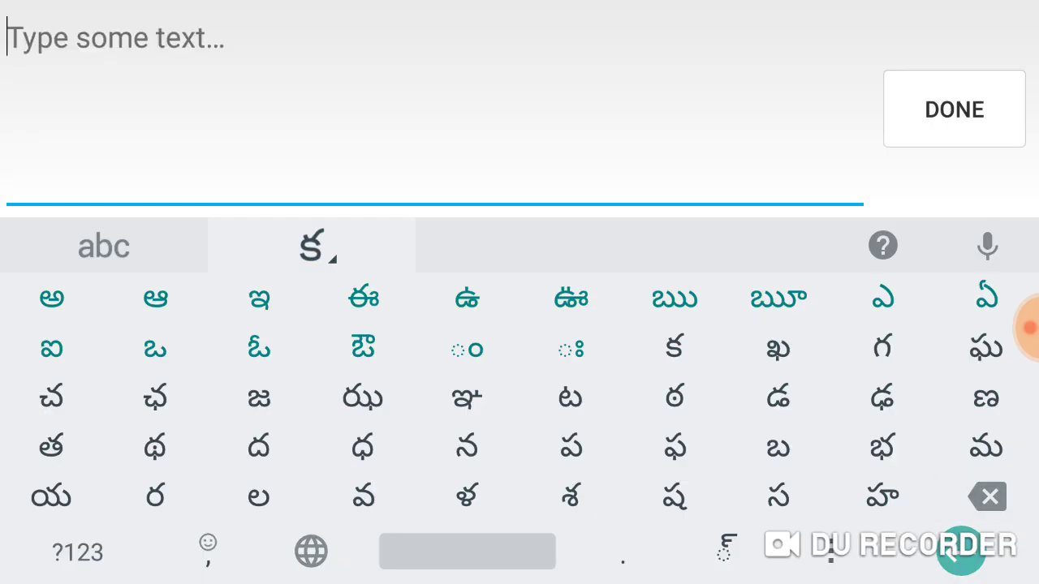
{"action": "type", "text": "పదడబజ"}
{"action": "left_click", "coordinate": [954, 110]}
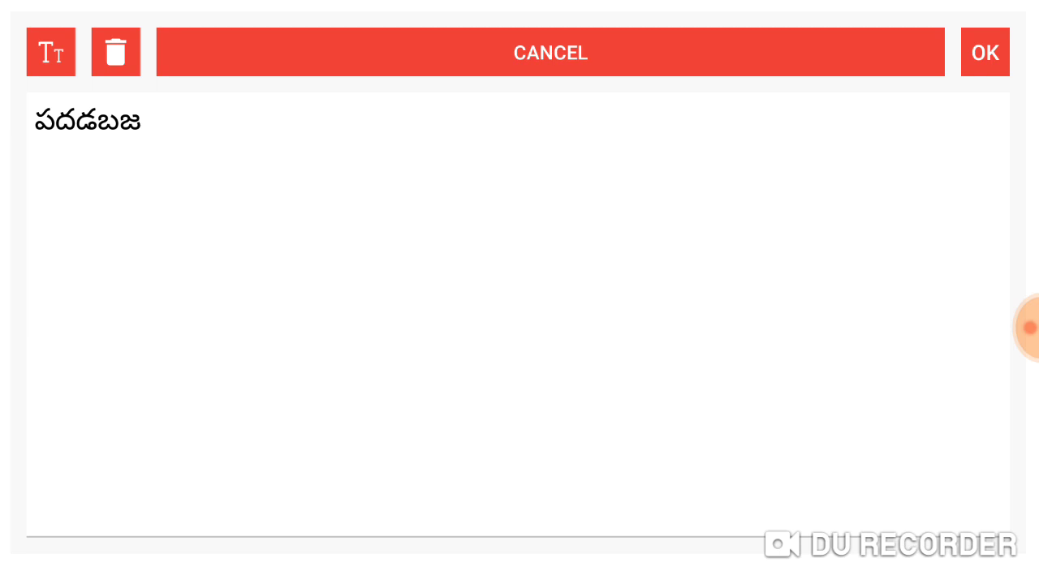
{"action": "left_click", "coordinate": [985, 52]}
{"action": "left_click_drag", "start_coordinate": [150, 209], "coordinate": [221, 269]}
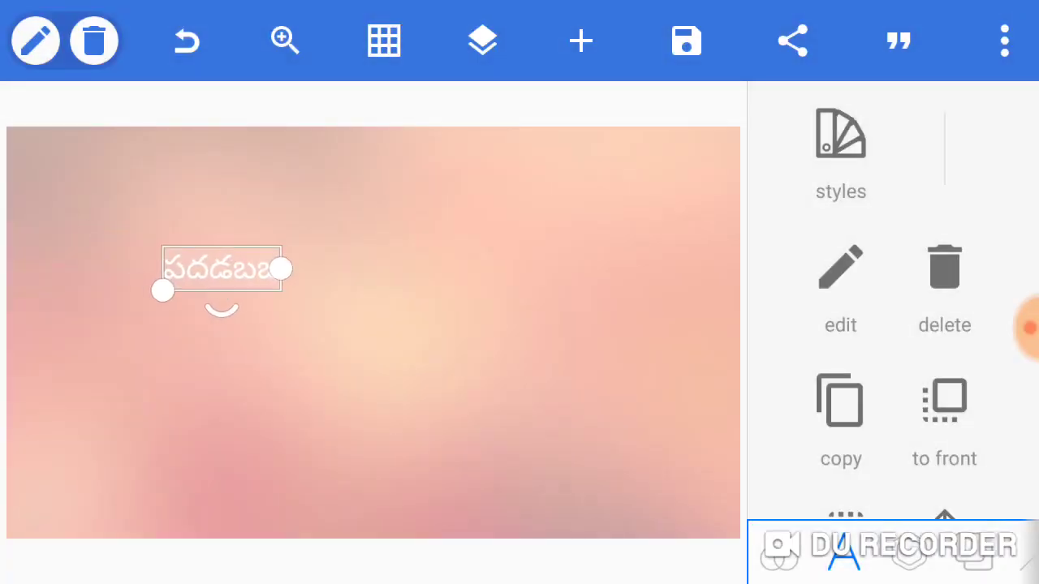